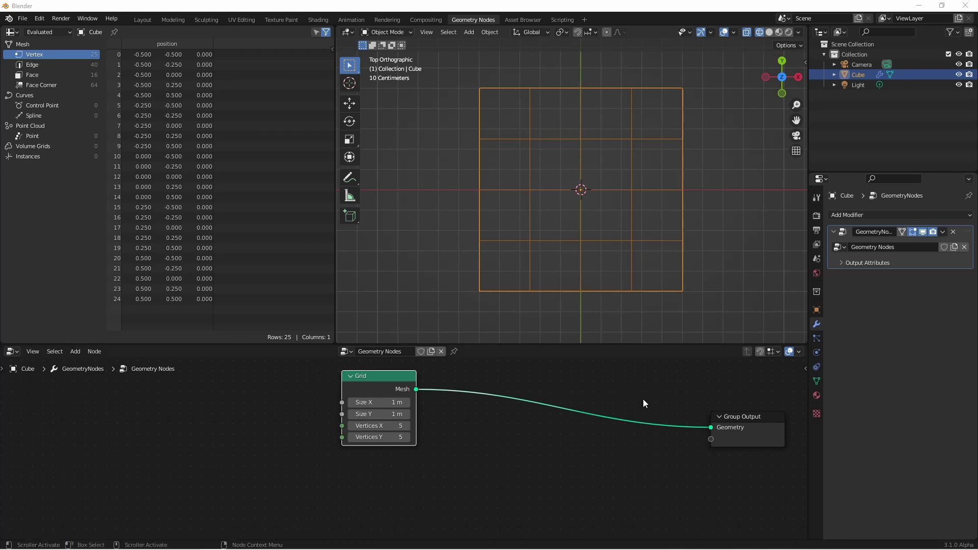
# - Reposition the Grid and Group Output nodes, orbit to a perspective view, and enable annotation drawing
pyautogui.moveTo(379, 383); pyautogui.dragTo(393, 395)
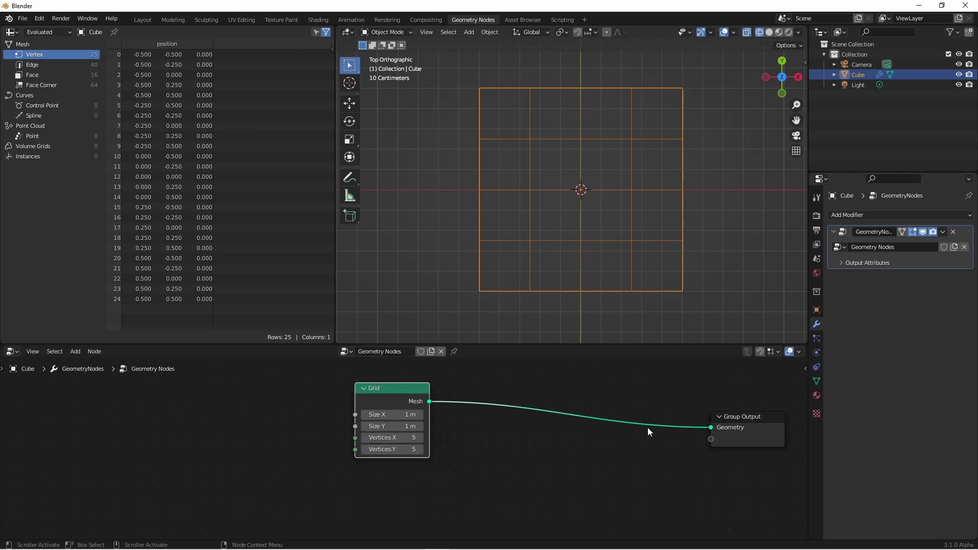
pyautogui.moveTo(739, 422); pyautogui.dragTo(728, 439)
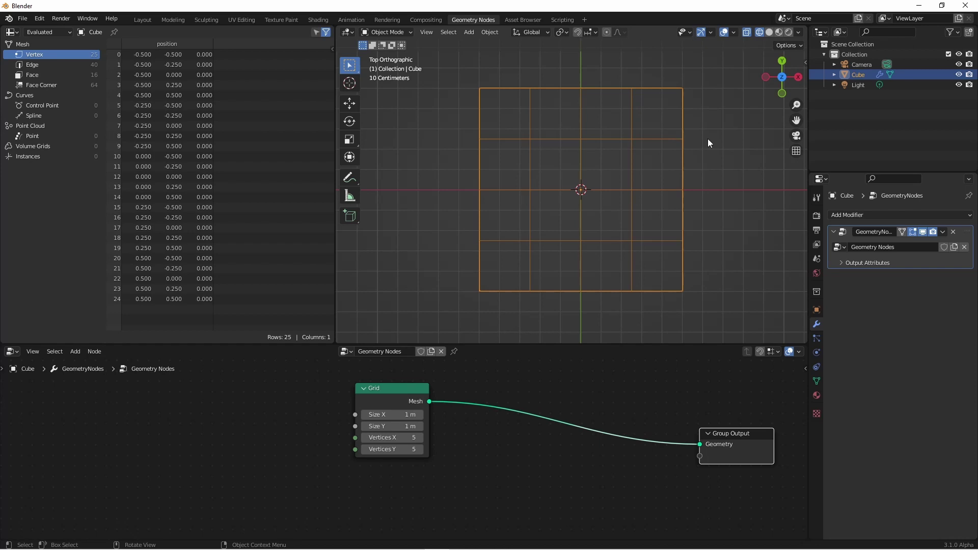
pyautogui.moveTo(708, 139); pyautogui.dragTo(584, 209, button='middle')
pyautogui.hotkey('shift', 'space')
pyautogui.press('d')
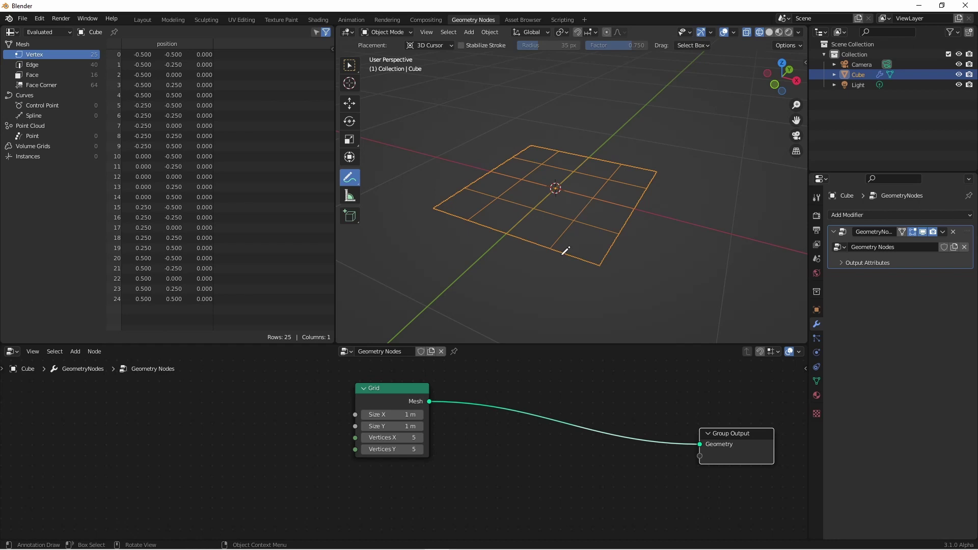
# - In a maximized top view, annotate the -x, x, y and -y axis labels around the grid
pyautogui.press('KP_7')
pyautogui.hotkey('ctrl', 'alt', 'space')
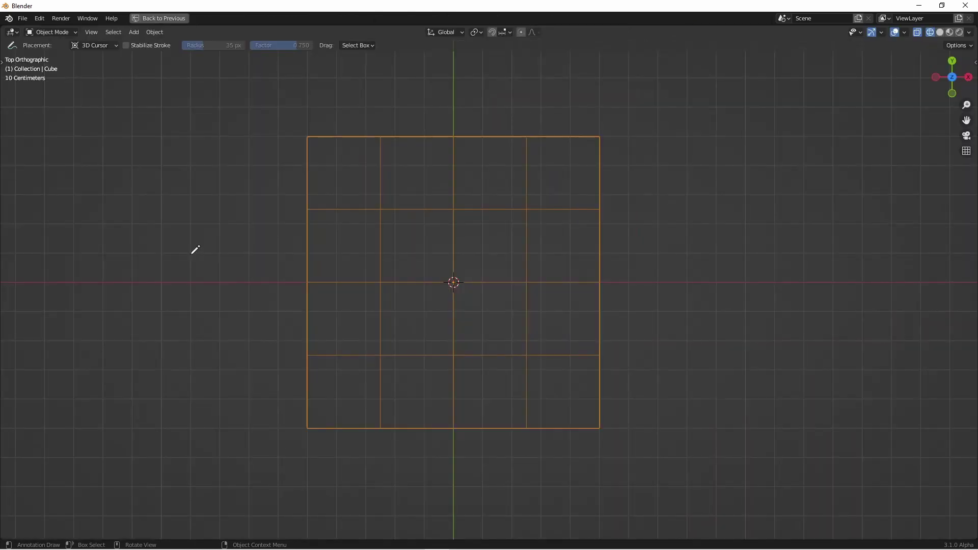
pyautogui.moveTo(133, 265); pyautogui.dragTo(112, 288)
pyautogui.moveTo(157, 232)
pyautogui.mouseDown()
pyautogui.moveTo(150, 272)
pyautogui.moveTo(136, 239)
pyautogui.mouseUp()
pyautogui.moveTo(768, 256); pyautogui.dragTo(750, 294)
pyautogui.moveTo(779, 292); pyautogui.dragTo(740, 255)
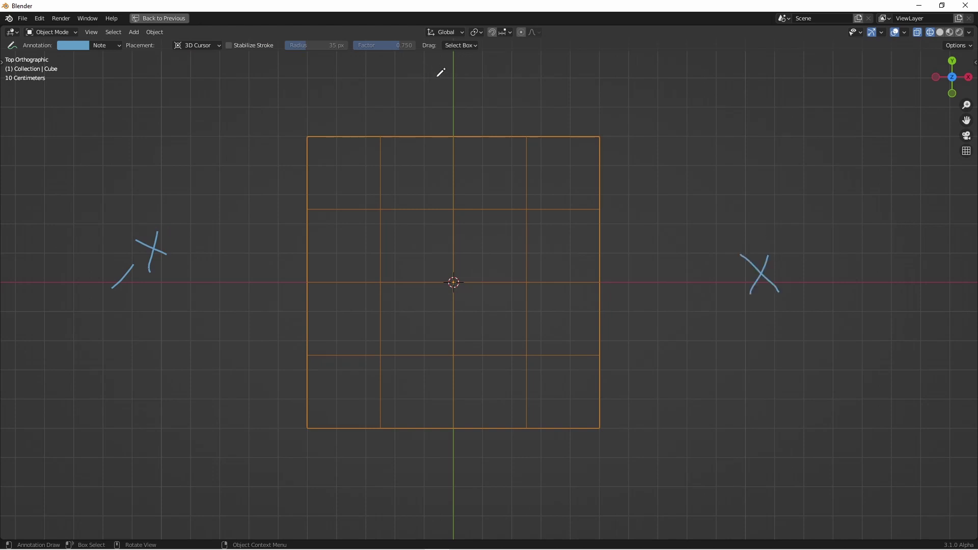
pyautogui.moveTo(430, 64); pyautogui.dragTo(460, 100)
pyautogui.moveTo(388, 504); pyautogui.dragTo(413, 498)
pyautogui.moveTo(446, 471); pyautogui.dragTo(470, 536)
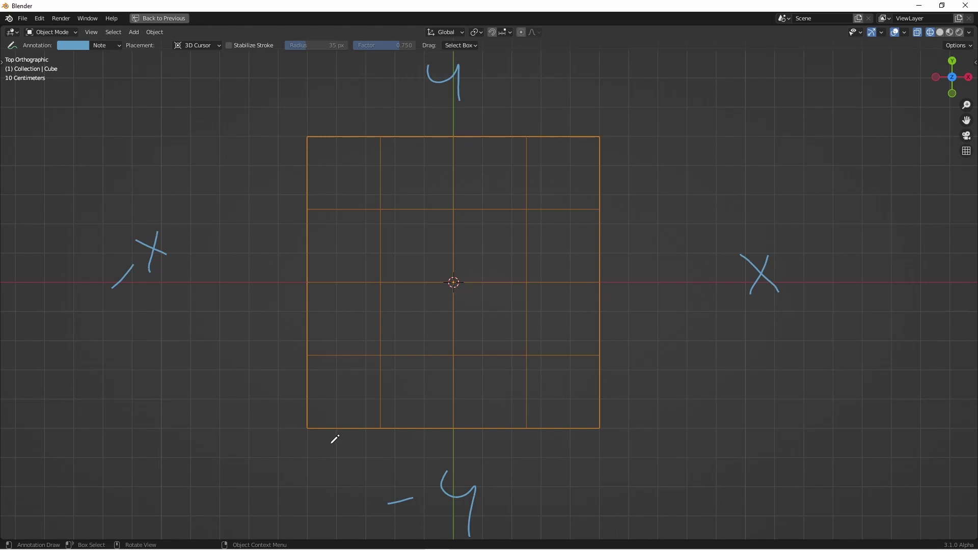
# - Write vertex indices 0–24, circle the 5–9 and 15–19 columns in red, and add a green stroke
pyautogui.moveTo(300, 424); pyautogui.dragTo(293, 423)
pyautogui.moveTo(290, 342)
pyautogui.mouseDown()
pyautogui.moveTo(465, 343)
pyautogui.moveTo(591, 361)
pyautogui.moveTo(618, 153)
pyautogui.mouseUp()
pyautogui.click(107, 45)
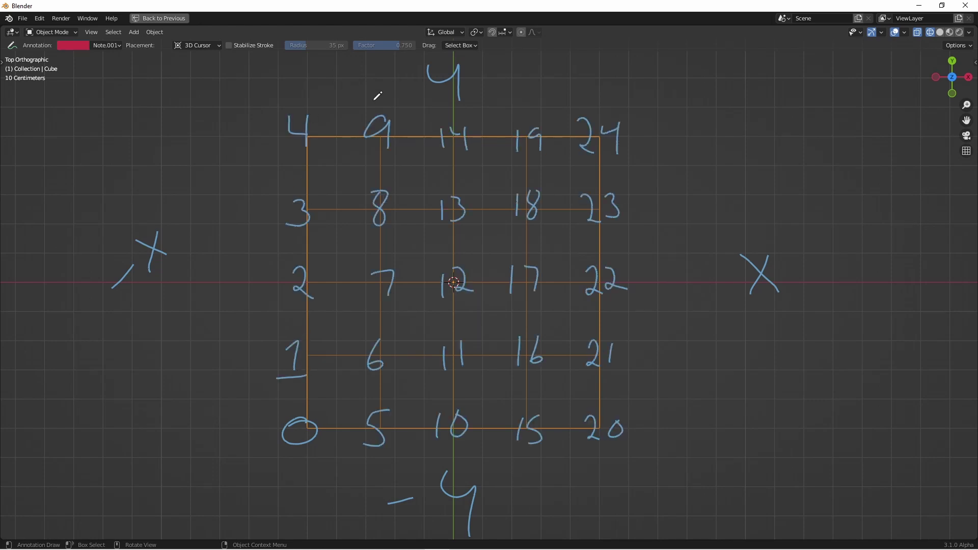
pyautogui.moveTo(372, 100)
pyautogui.mouseDown()
pyautogui.moveTo(390, 449)
pyautogui.moveTo(416, 209)
pyautogui.moveTo(387, 84)
pyautogui.mouseUp()
pyautogui.moveTo(506, 95); pyautogui.dragTo(529, 95)
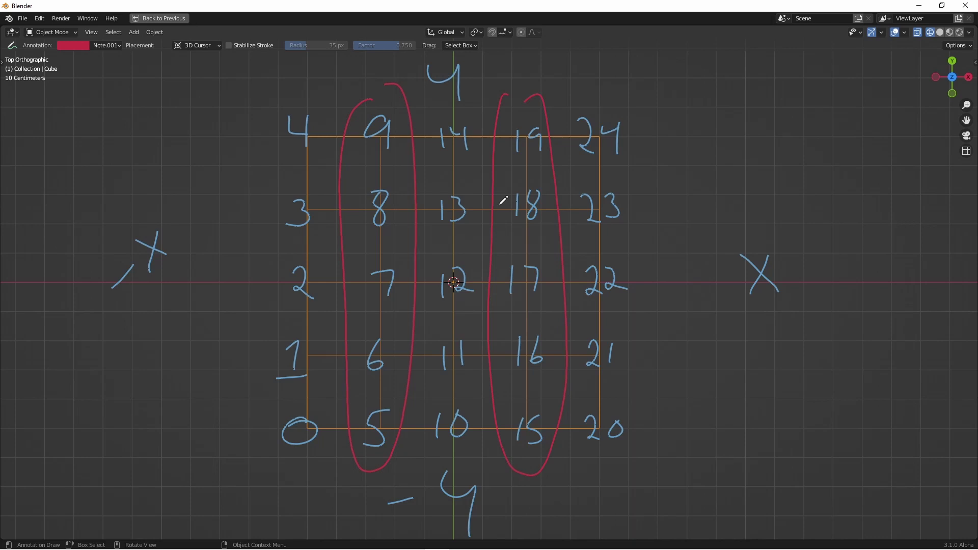
pyautogui.moveTo(264, 96)
pyautogui.mouseDown()
pyautogui.moveTo(244, 98)
pyautogui.moveTo(237, 219)
pyautogui.moveTo(264, 467)
pyautogui.mouseUp()
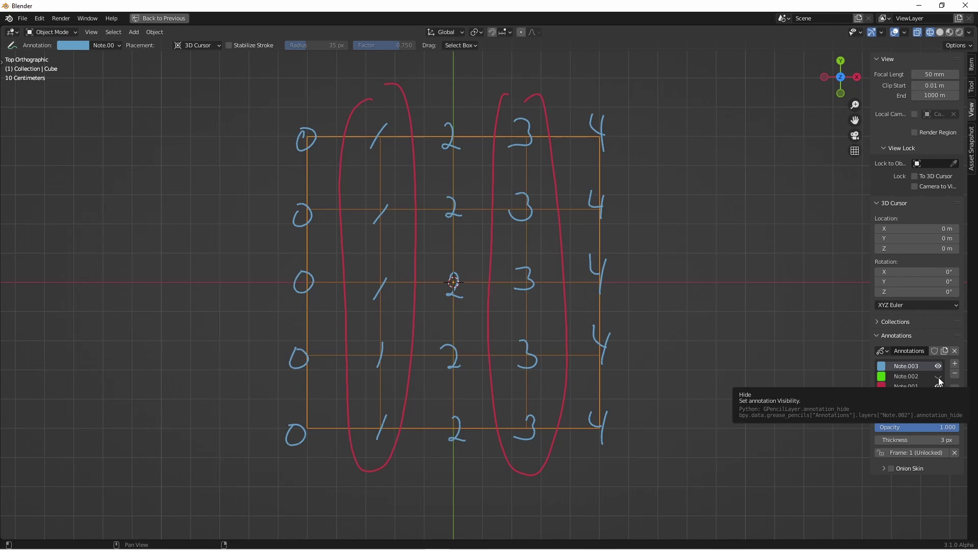
# - Write 'i % 2' at the left with results 0, 1, 0, 1 beneath it
pyautogui.moveTo(56, 185); pyautogui.dragTo(65, 214)
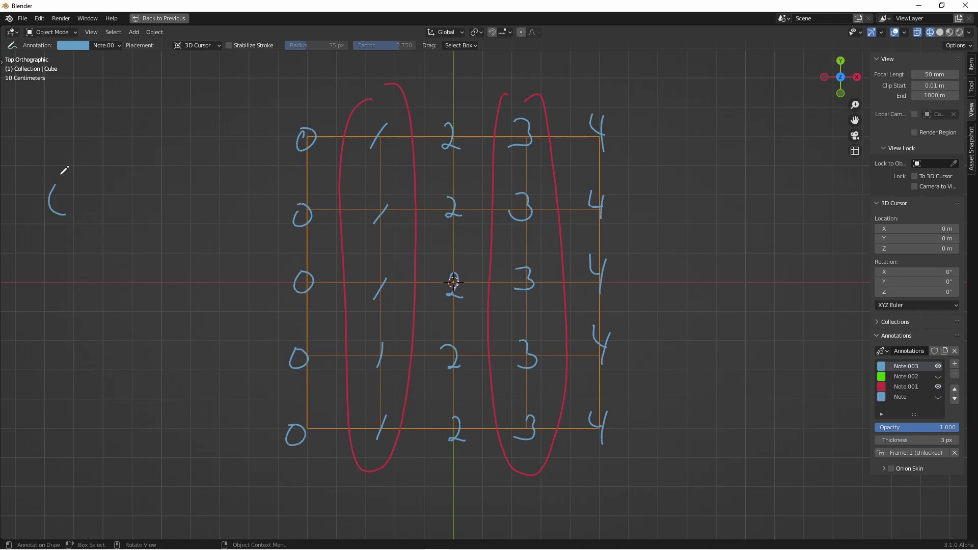
pyautogui.click(59, 165)
pyautogui.moveTo(91, 175); pyautogui.dragTo(90, 178)
pyautogui.moveTo(100, 173); pyautogui.dragTo(85, 205)
pyautogui.moveTo(104, 191); pyautogui.dragTo(101, 193)
pyautogui.moveTo(131, 169); pyautogui.dragTo(154, 201)
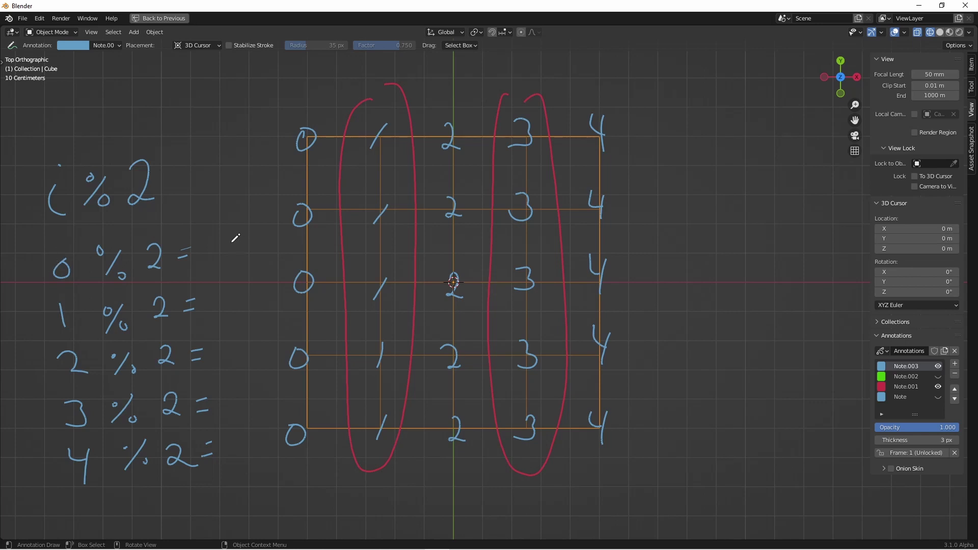
pyautogui.moveTo(227, 240); pyautogui.dragTo(228, 242)
pyautogui.moveTo(227, 284); pyautogui.dragTo(228, 304)
pyautogui.moveTo(239, 334)
pyautogui.mouseDown()
pyautogui.moveTo(246, 345)
pyautogui.moveTo(240, 332)
pyautogui.mouseUp()
pyautogui.moveTo(232, 388); pyautogui.dragTo(239, 430)
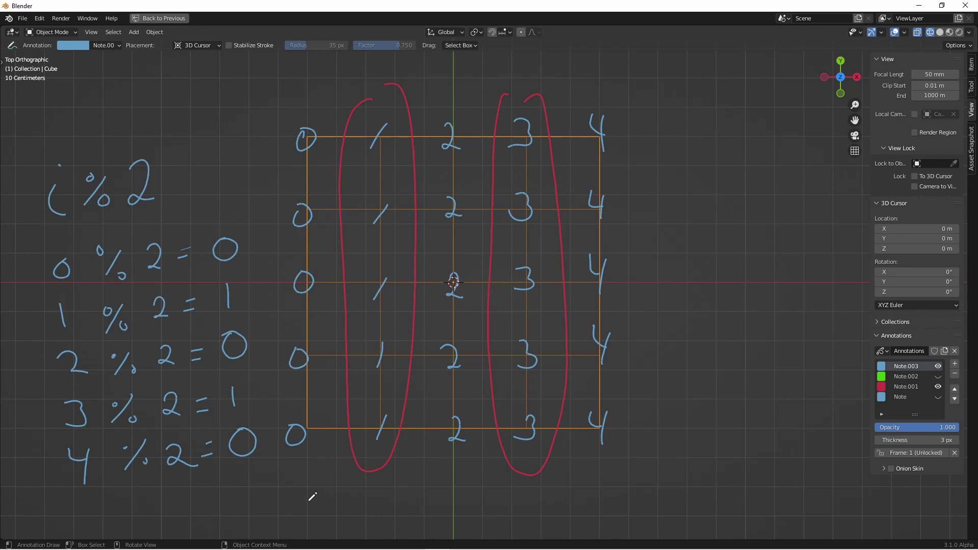
# - Write the 0 1 0 1 0 pattern under the five grid columns
pyautogui.moveTo(311, 493)
pyautogui.mouseDown()
pyautogui.moveTo(292, 514)
pyautogui.moveTo(318, 514)
pyautogui.moveTo(308, 497)
pyautogui.mouseUp()
pyautogui.moveTo(376, 498); pyautogui.dragTo(375, 516)
pyautogui.moveTo(465, 493); pyautogui.dragTo(467, 495)
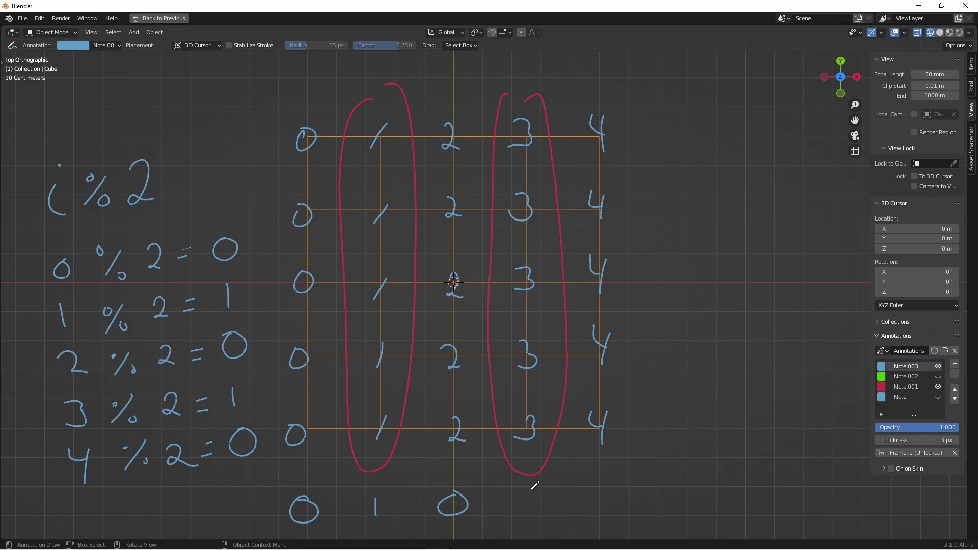
pyautogui.moveTo(531, 489); pyautogui.dragTo(530, 511)
pyautogui.moveTo(608, 488); pyautogui.dragTo(610, 490)
# - Restore the full node workspace and add an Index node below the Grid node
pyautogui.hotkey('ctrl', 'alt', 'space')
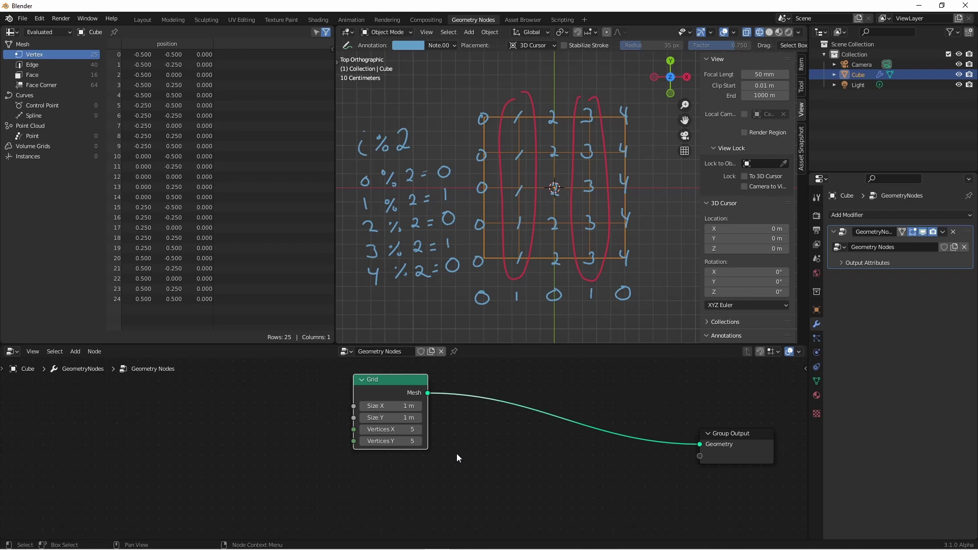
pyautogui.hotkey('shift', 'a')
pyautogui.moveTo(459, 361)
pyautogui.click(570, 478)
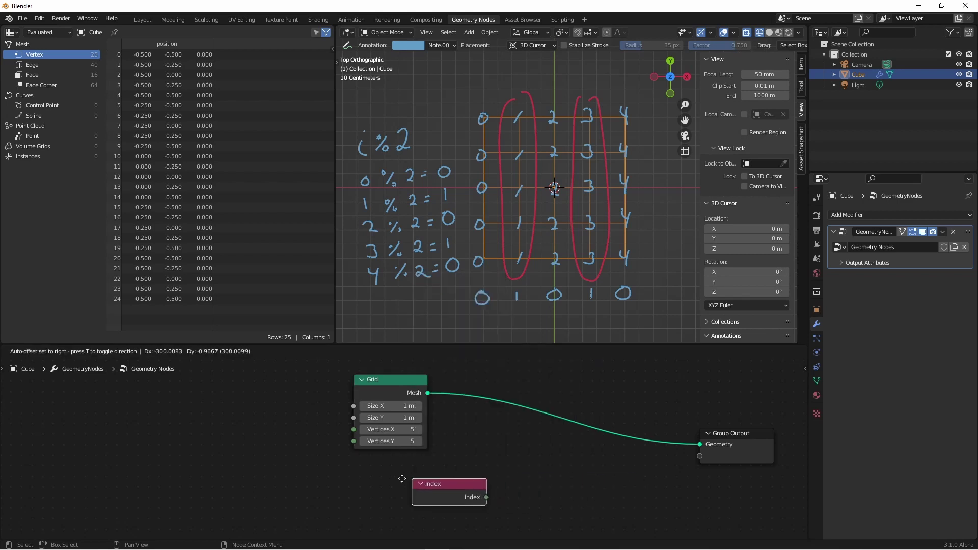
pyautogui.click(492, 449)
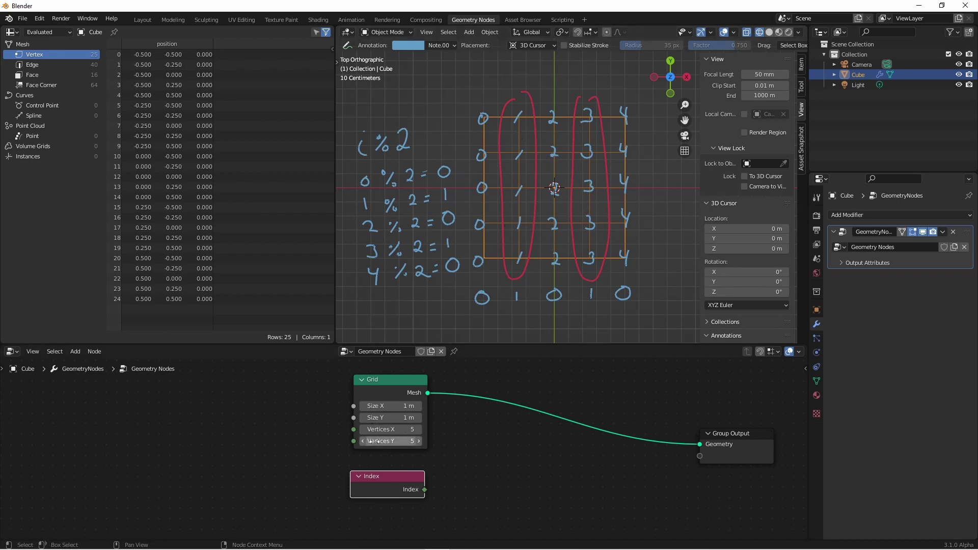
# - Add a Math node set to Divide, feed it Index, and set its second Value to 5
pyautogui.hotkey('shift', 'a')
pyautogui.moveTo(450, 506)
pyautogui.click(520, 489)
pyautogui.click(461, 426)
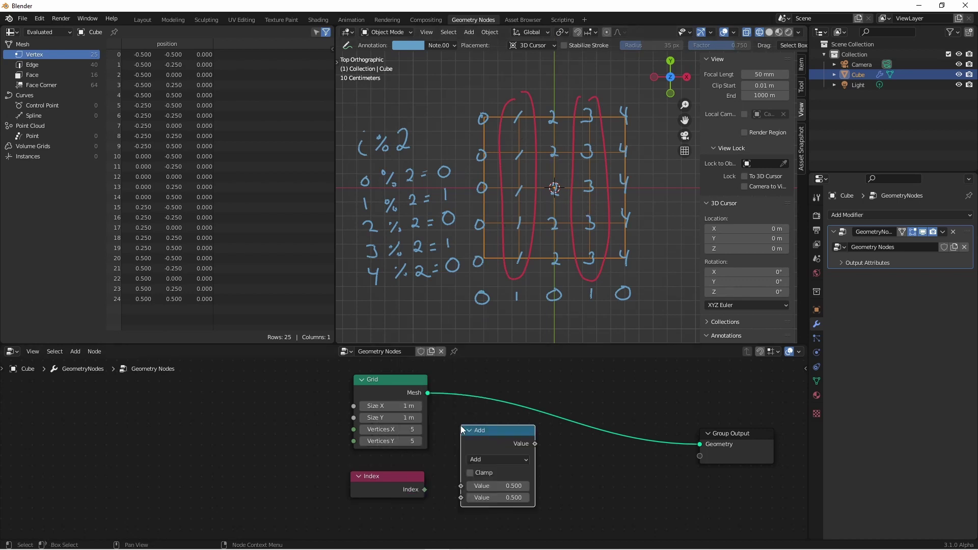
pyautogui.click(491, 459)
pyautogui.click(479, 360)
pyautogui.moveTo(411, 493); pyautogui.dragTo(461, 485)
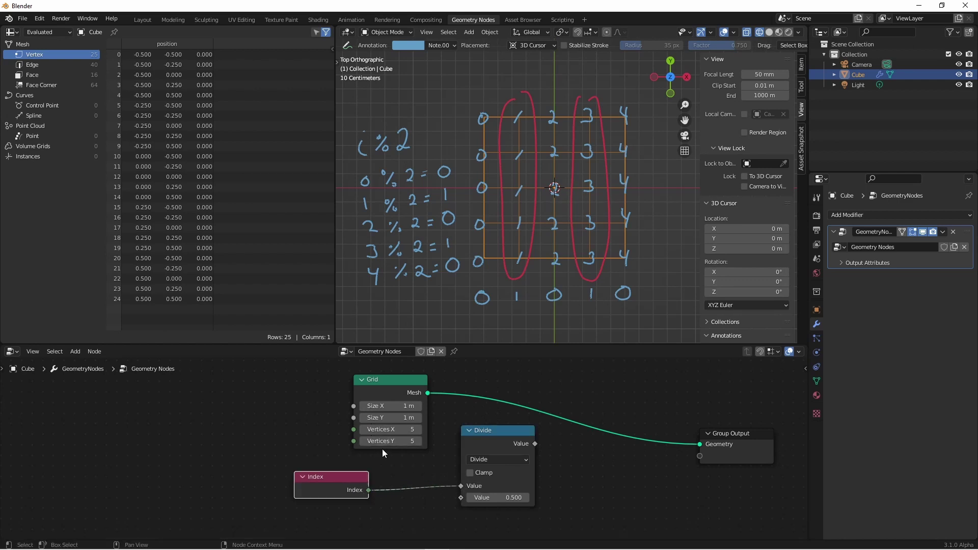
pyautogui.click(482, 497)
pyautogui.write('5')
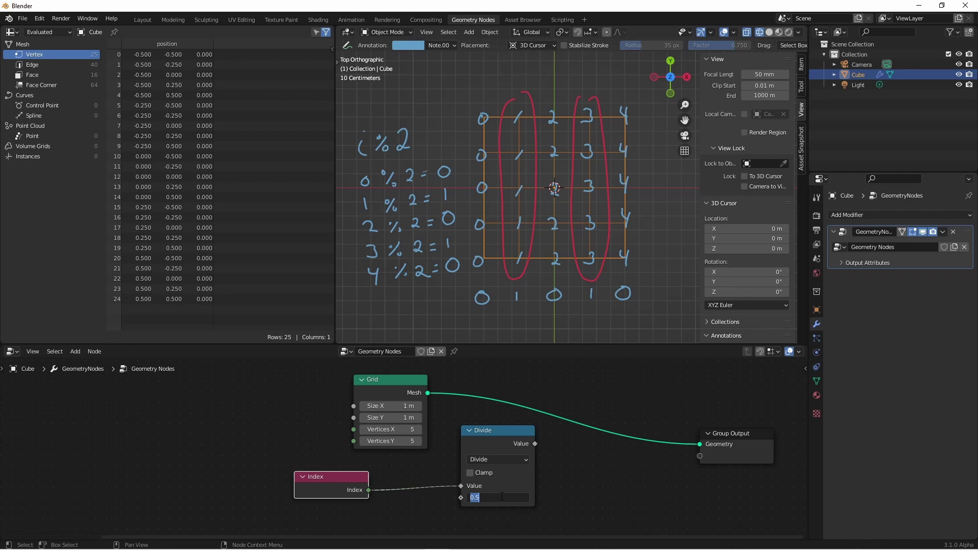
pyautogui.press('Return')
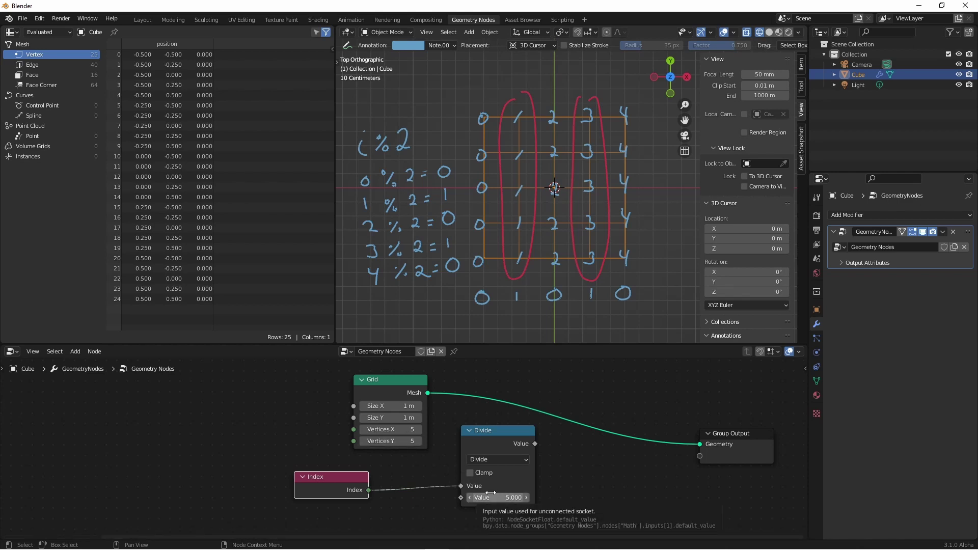
pyautogui.hotkey('shift', 'a')
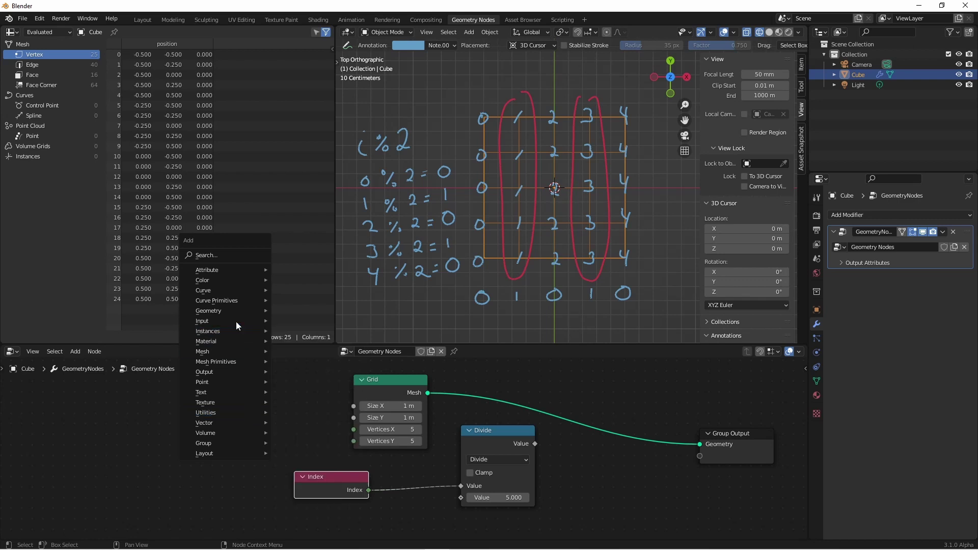
# - Add an Integer node of 5 linked to Grid's Vertices Y and the Divide divisor, then arrange the nodes
pyautogui.moveTo(237, 323)
pyautogui.click(296, 350)
pyautogui.click(265, 430)
pyautogui.click(260, 445)
pyautogui.write('5')
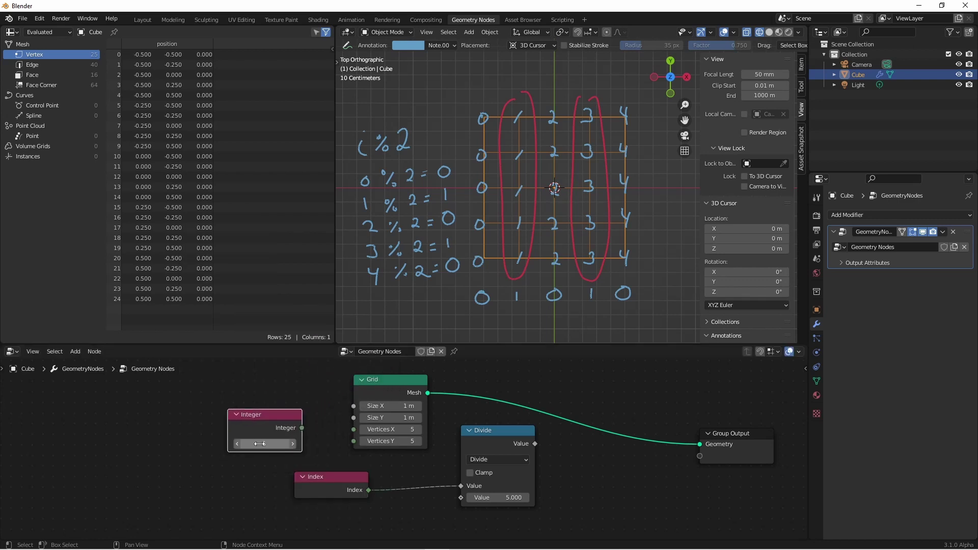
pyautogui.moveTo(302, 428); pyautogui.dragTo(461, 500)
pyautogui.keyDown('shift'); pyautogui.moveTo(337, 438); pyautogui.dragTo(347, 466, button='right'); pyautogui.keyUp('shift')
pyautogui.moveTo(271, 424); pyautogui.dragTo(240, 453)
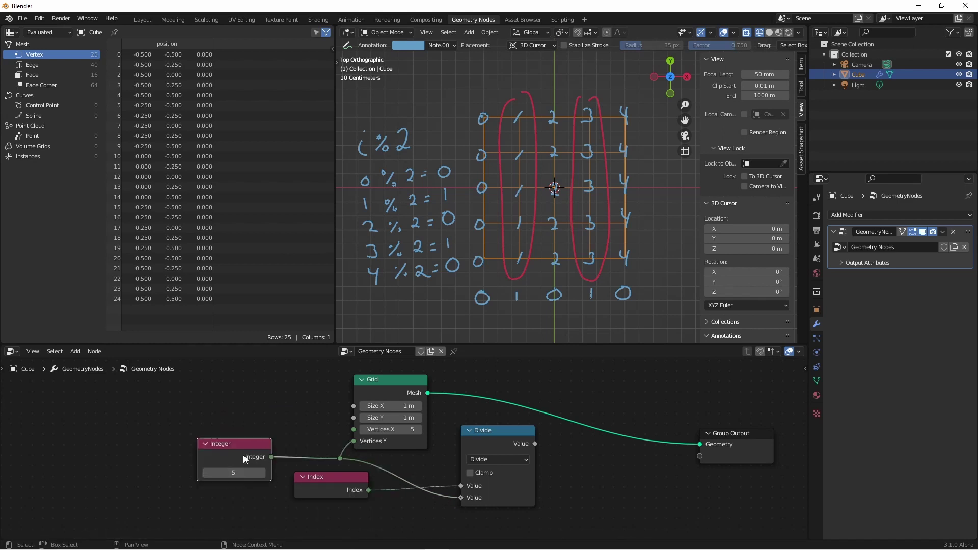
pyautogui.moveTo(230, 467); pyautogui.dragTo(208, 475)
pyautogui.moveTo(515, 445); pyautogui.dragTo(451, 475)
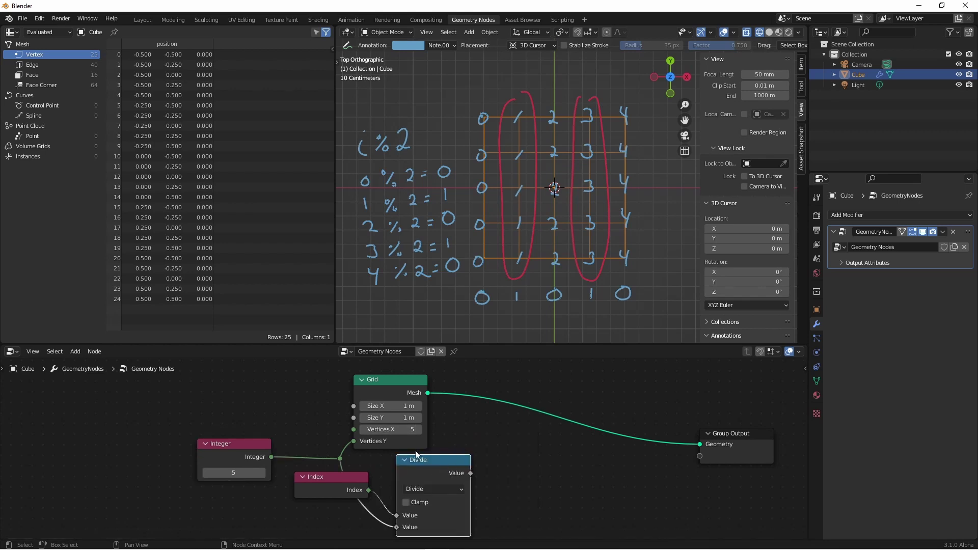
# - Duplicate the Divide node as a Floor node fed by Divide, and collapse both
pyautogui.hotkey('shift', 'd')
pyautogui.click(522, 463)
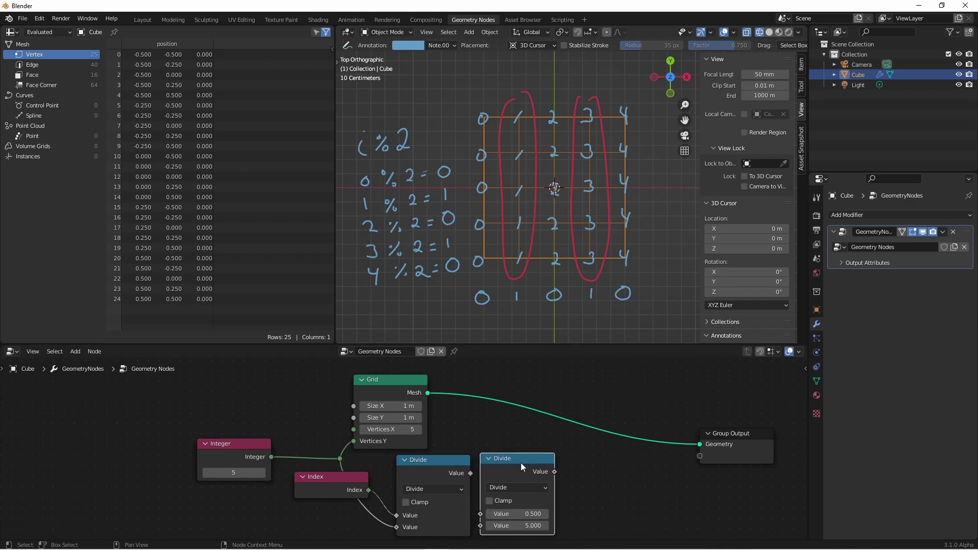
pyautogui.click(509, 488)
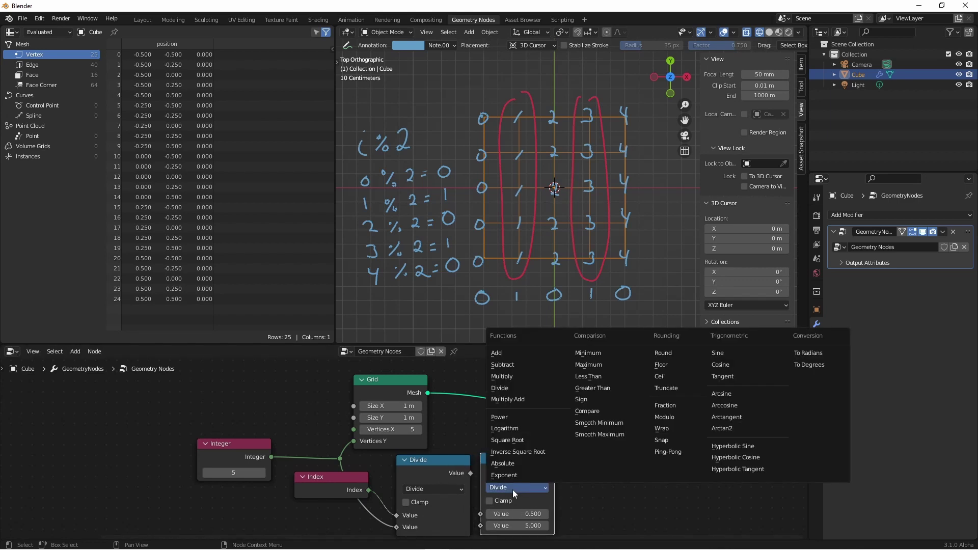
pyautogui.click(671, 366)
pyautogui.moveTo(471, 473); pyautogui.dragTo(508, 512)
pyautogui.keyDown('shift'); pyautogui.click(521, 457); pyautogui.keyUp('shift')
pyautogui.press('h')
pyautogui.press('Home')
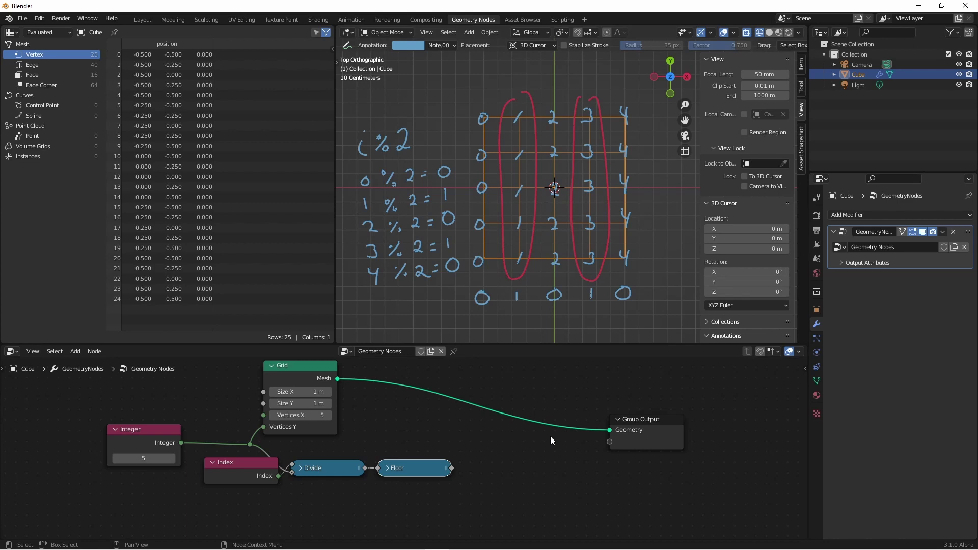
# - Duplicate Floor into a Modulo node with divisor 2 and move Group Output further right
pyautogui.hotkey('shift', 'd')
pyautogui.click(529, 472)
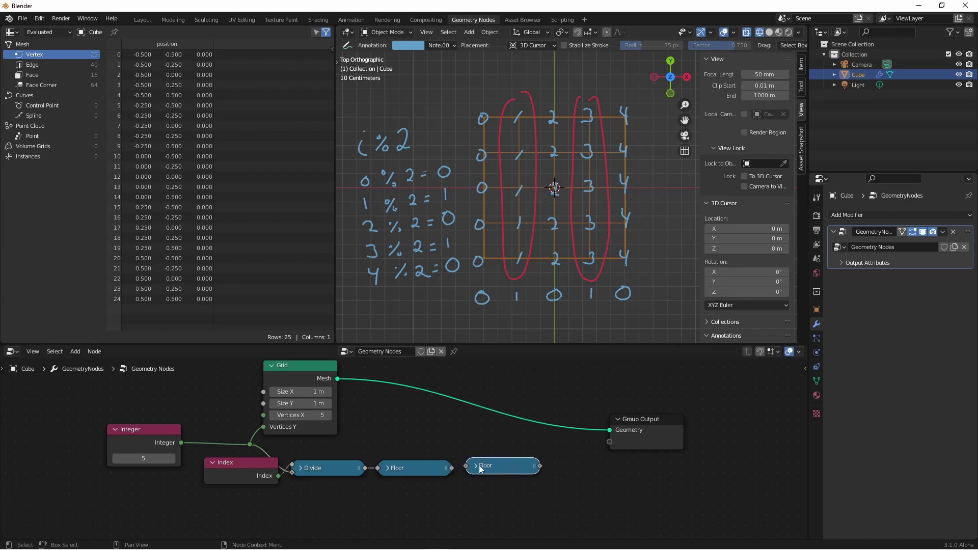
pyautogui.click(475, 467)
pyautogui.click(493, 492)
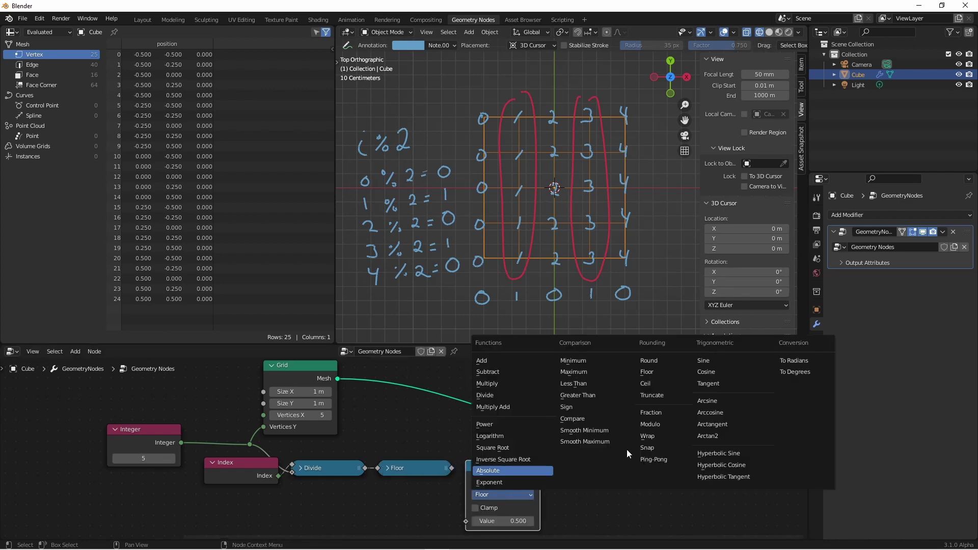
pyautogui.click(656, 425)
pyautogui.click(511, 478)
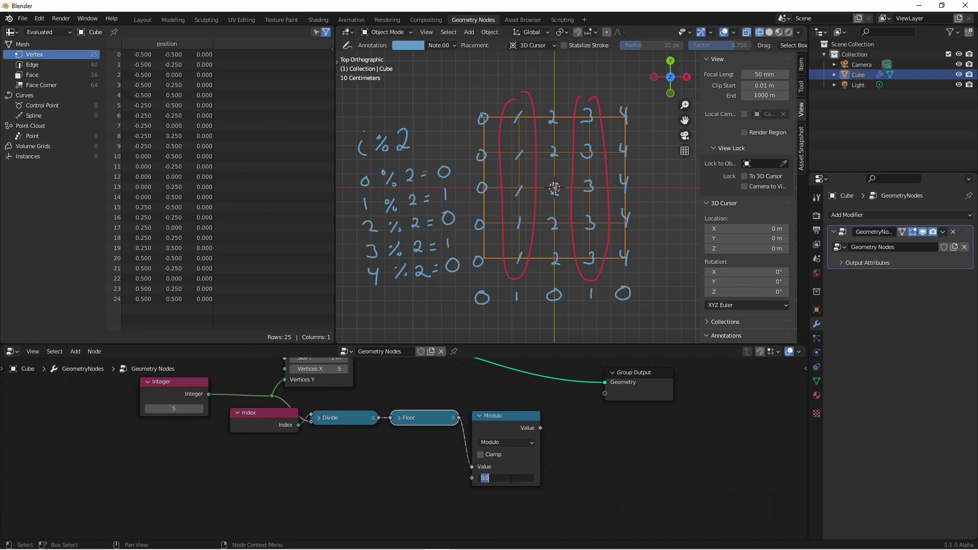
pyautogui.write('2')
pyautogui.press('Return')
pyautogui.scroll(-1, 499, 443)
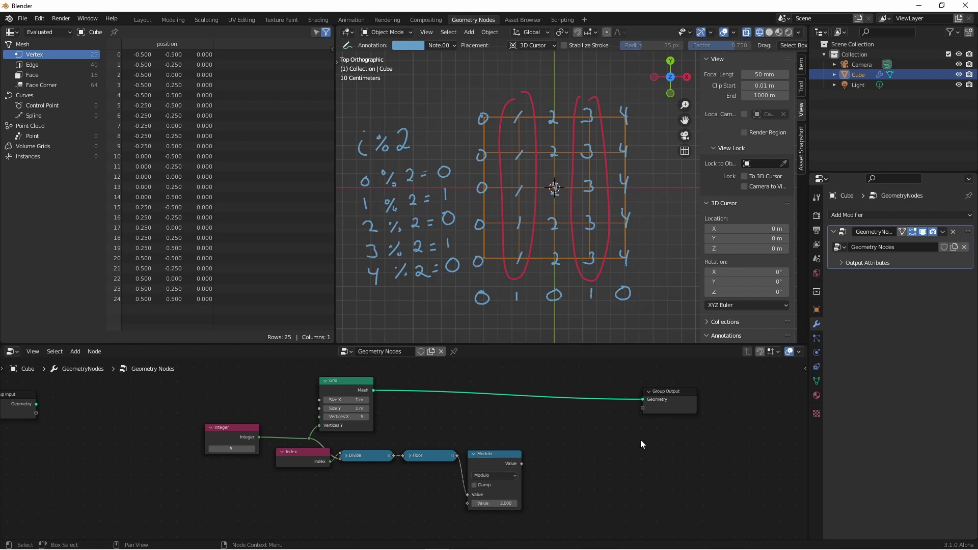
pyautogui.moveTo(668, 392); pyautogui.dragTo(712, 384)
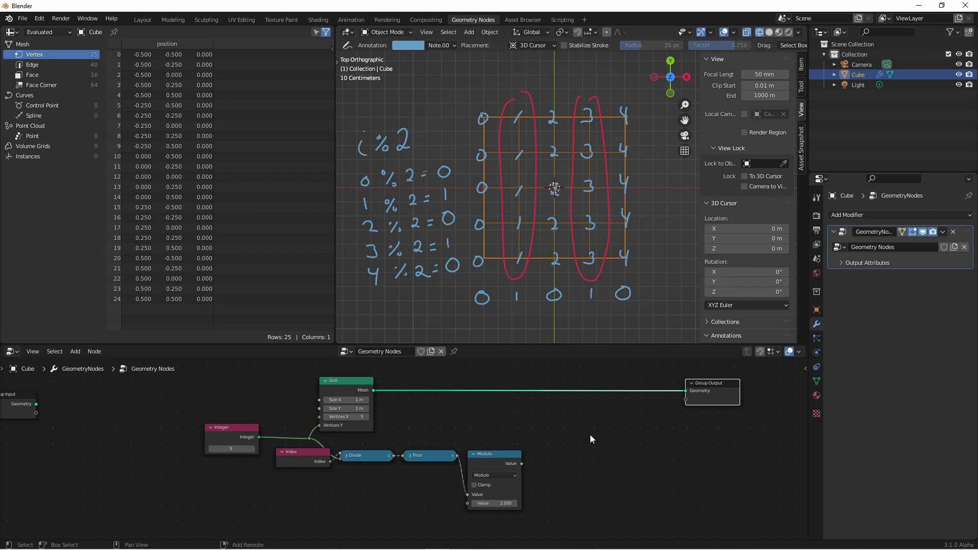
pyautogui.hotkey('shift', 'a')
# - Insert a Set Position node between Grid and Group Output, select it by Modulo, and raise Offset Y
pyautogui.moveTo(585, 396)
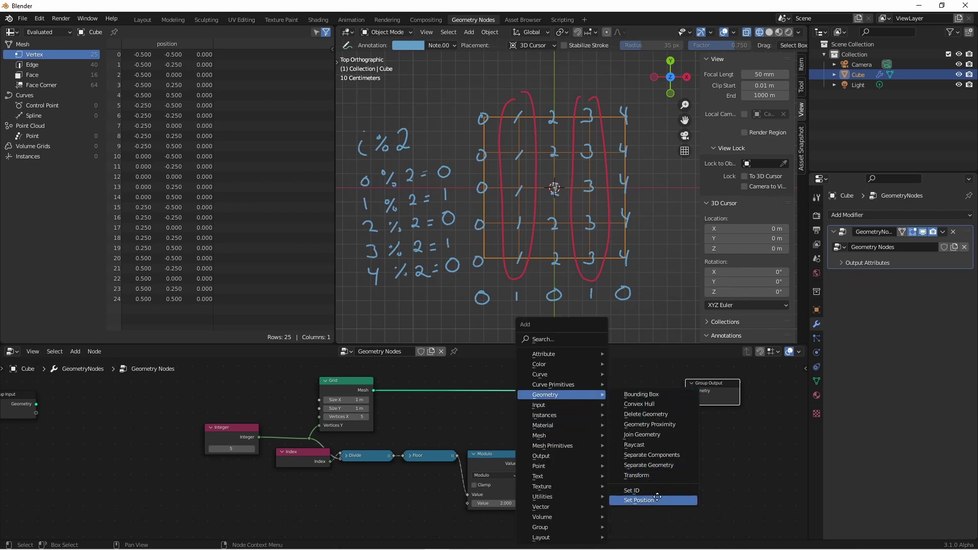
pyautogui.click(639, 500)
pyautogui.click(604, 390)
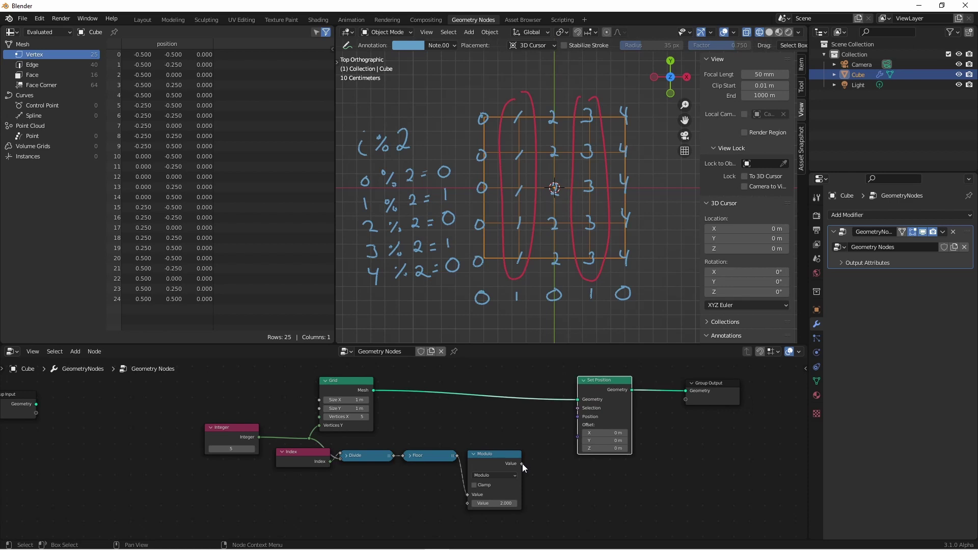
pyautogui.moveTo(522, 464); pyautogui.dragTo(578, 408)
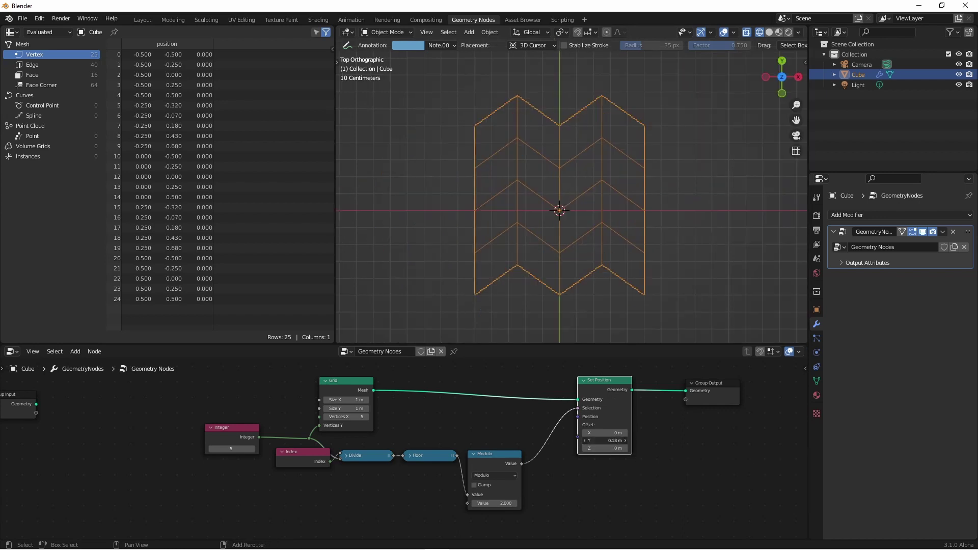
pyautogui.moveTo(626, 442)
pyautogui.mouseDown()
pyautogui.moveTo(647, 442)
pyautogui.moveTo(628, 442)
pyautogui.mouseUp()
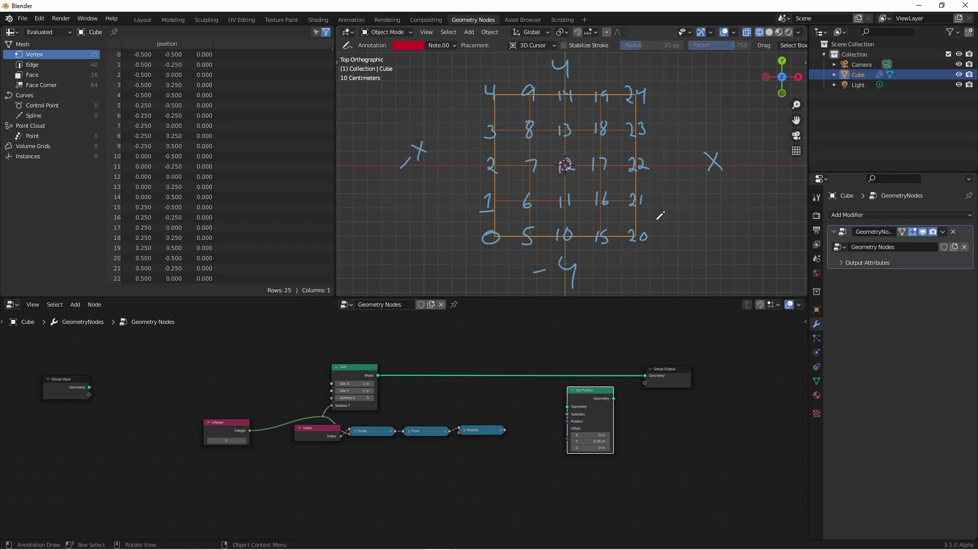
# - Circle rows 1 and 3 in red and write the i%5 row labels in green
pyautogui.moveTo(656, 220)
pyautogui.mouseDown()
pyautogui.moveTo(489, 220)
pyautogui.moveTo(523, 184)
pyautogui.moveTo(657, 220)
pyautogui.mouseUp()
pyautogui.moveTo(469, 116)
pyautogui.mouseDown()
pyautogui.moveTo(602, 139)
pyautogui.moveTo(471, 115)
pyautogui.mouseUp()
pyautogui.scroll(4, 424, 450)
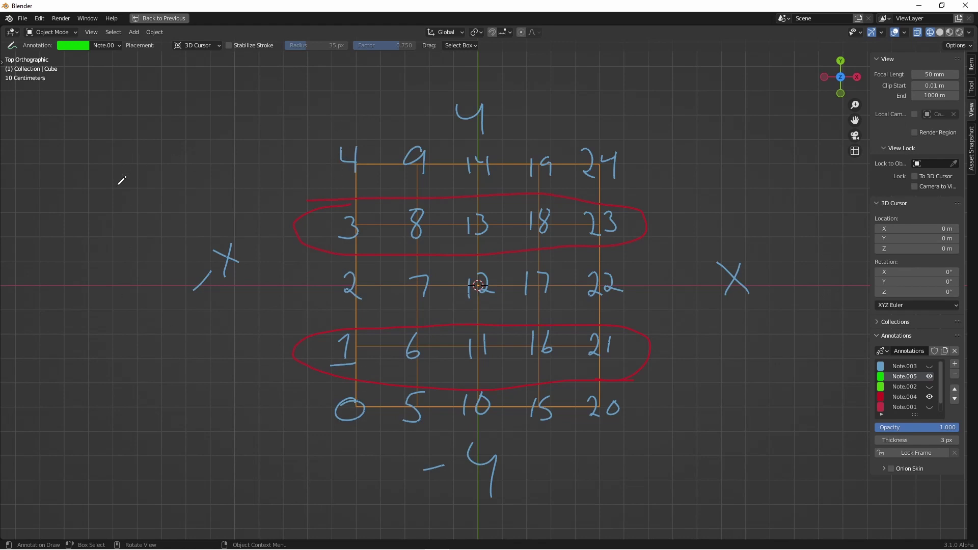
pyautogui.moveTo(78, 171); pyautogui.dragTo(87, 194)
pyautogui.click(79, 160)
pyautogui.moveTo(124, 164); pyautogui.dragTo(106, 191)
pyautogui.moveTo(107, 166); pyautogui.dragTo(106, 174)
pyautogui.moveTo(120, 179)
pyautogui.mouseDown()
pyautogui.moveTo(118, 188)
pyautogui.moveTo(136, 193)
pyautogui.mouseUp()
pyautogui.moveTo(140, 159); pyautogui.dragTo(163, 159)
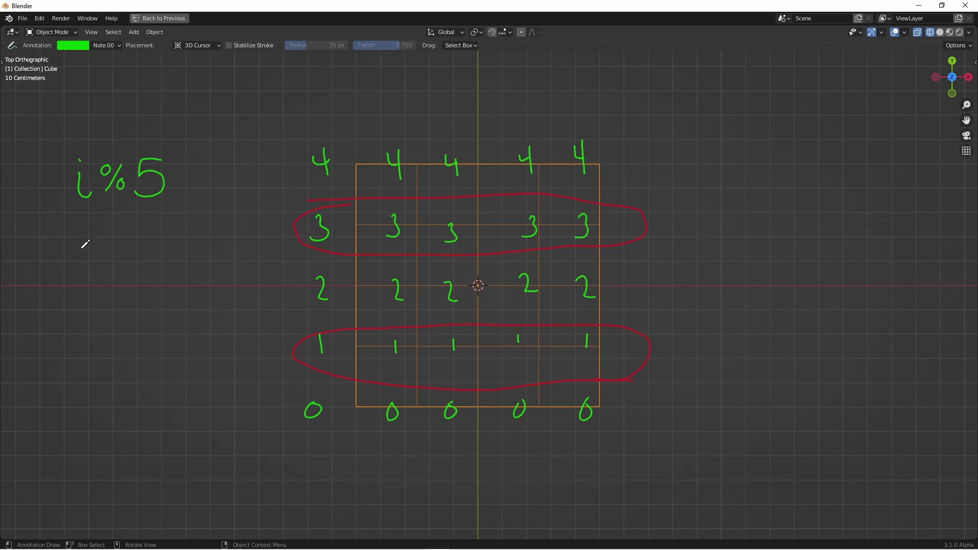
# - Write i%2 and label each row with its 0/1 parity in blue
pyautogui.moveTo(81, 252); pyautogui.dragTo(91, 273)
pyautogui.moveTo(122, 244); pyautogui.dragTo(105, 267)
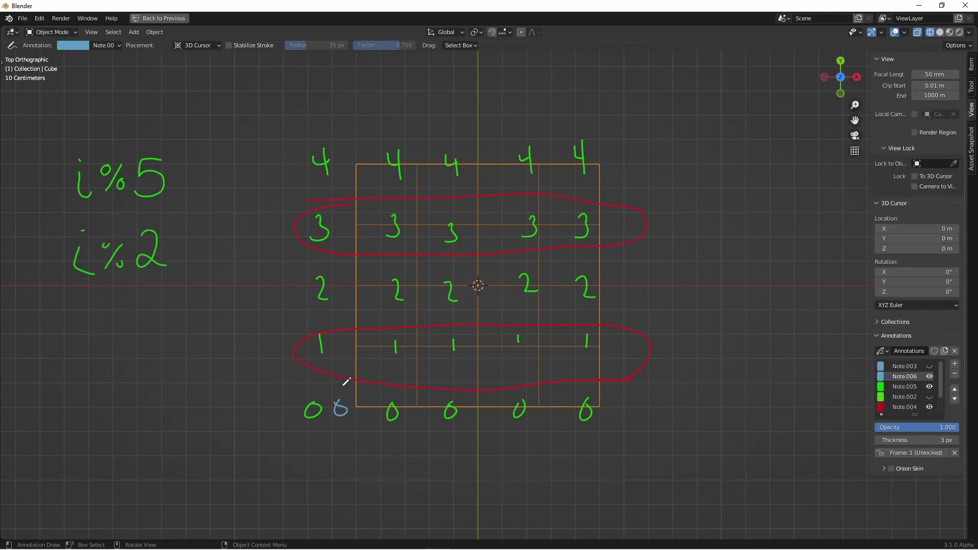
pyautogui.moveTo(342, 340); pyautogui.dragTo(343, 355)
pyautogui.moveTo(346, 283); pyautogui.dragTo(344, 298)
pyautogui.moveTo(350, 223); pyautogui.dragTo(349, 237)
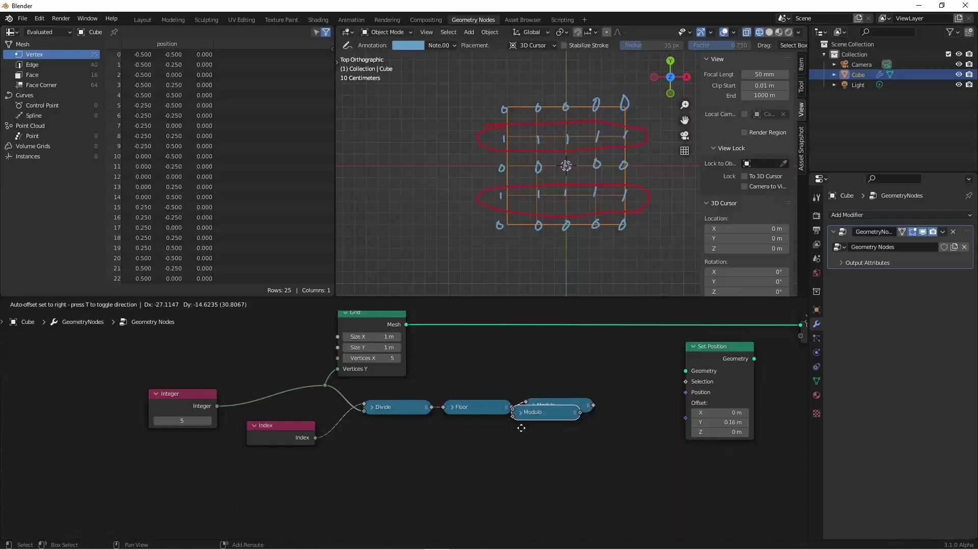
# - Chain Index mod 5 into a second Modulo of 2 and drive a 0.1 m X-offset Set Position's Selection
pyautogui.click(371, 459)
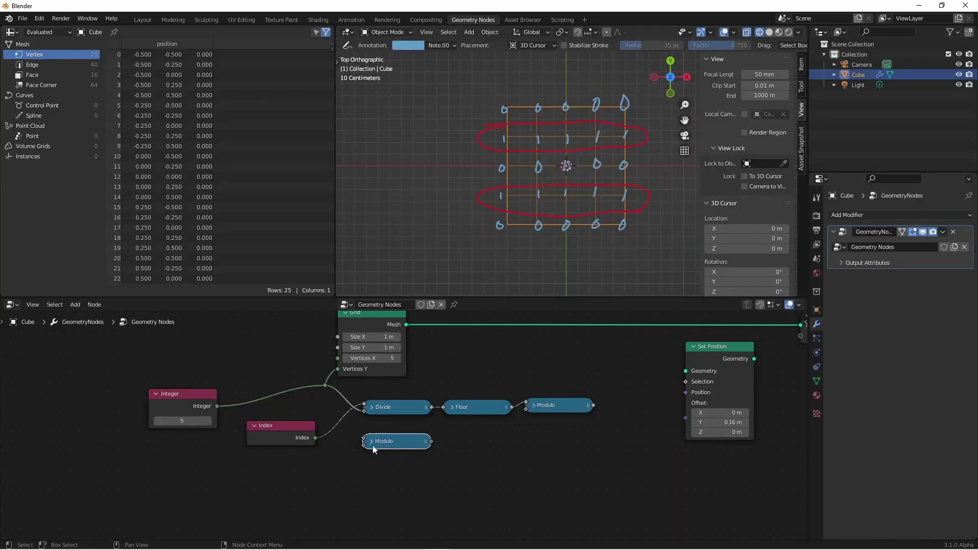
pyautogui.click(370, 442)
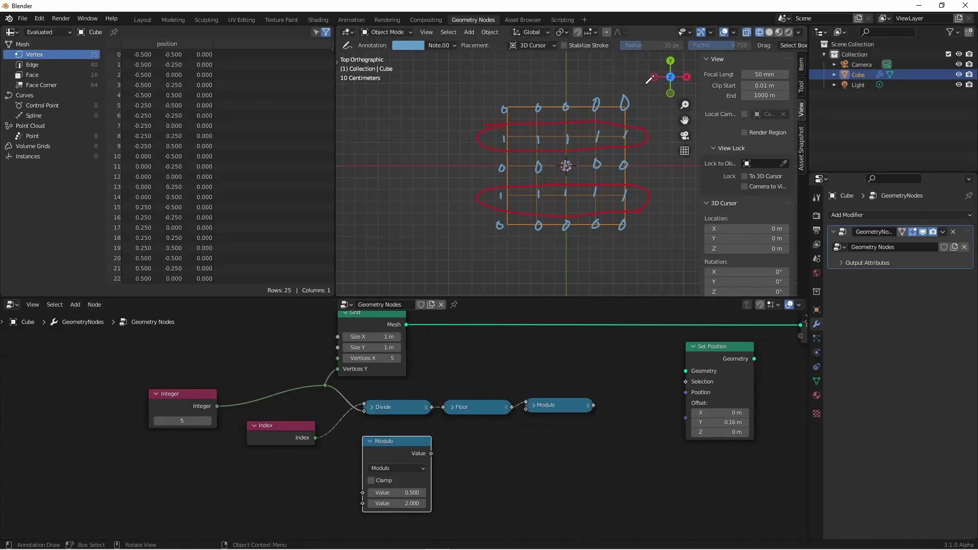
pyautogui.moveTo(315, 438); pyautogui.dragTo(363, 493)
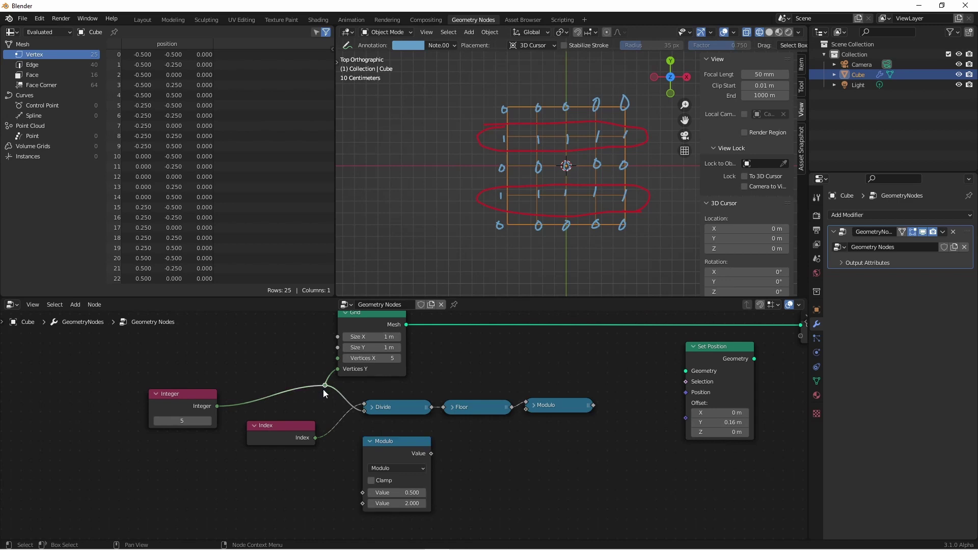
pyautogui.moveTo(325, 385); pyautogui.dragTo(363, 504)
pyautogui.hotkey('shift', 'd')
pyautogui.click(498, 445)
pyautogui.moveTo(431, 454); pyautogui.dragTo(447, 491)
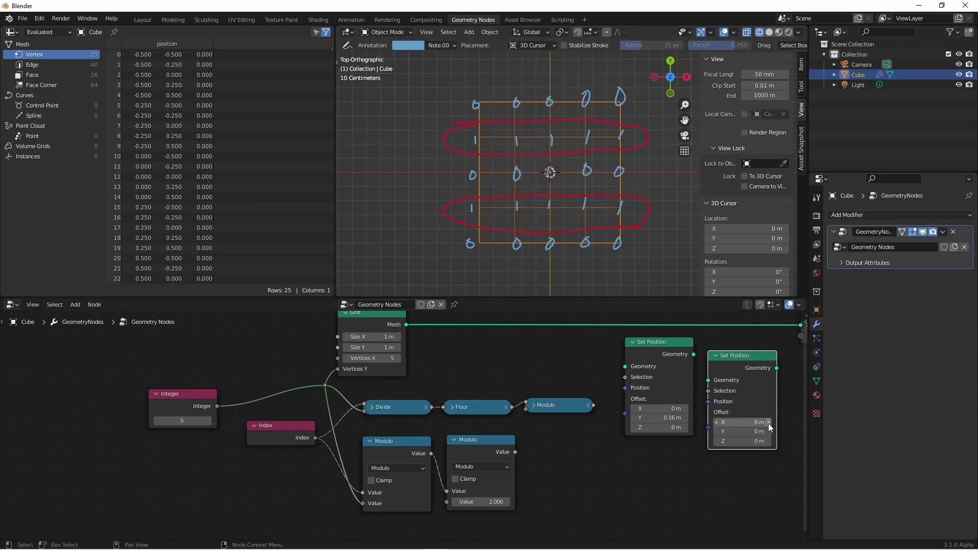
pyautogui.moveTo(751, 360); pyautogui.dragTo(736, 330)
pyautogui.moveTo(516, 452); pyautogui.dragTo(693, 362)
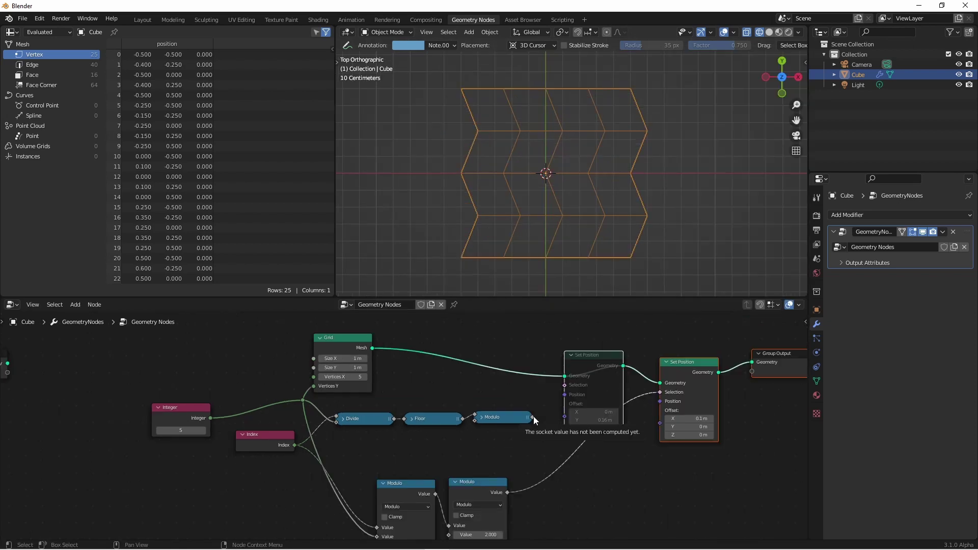
# - Link Modulo to the first Set Position's Selection, unmute it, and set offsets Y 0.08 m, X 0.18 m
pyautogui.moveTo(533, 417); pyautogui.dragTo(565, 386)
pyautogui.press('m')
pyautogui.moveTo(604, 396)
pyautogui.mouseDown()
pyautogui.moveTo(588, 396)
pyautogui.moveTo(612, 396)
pyautogui.mouseUp()
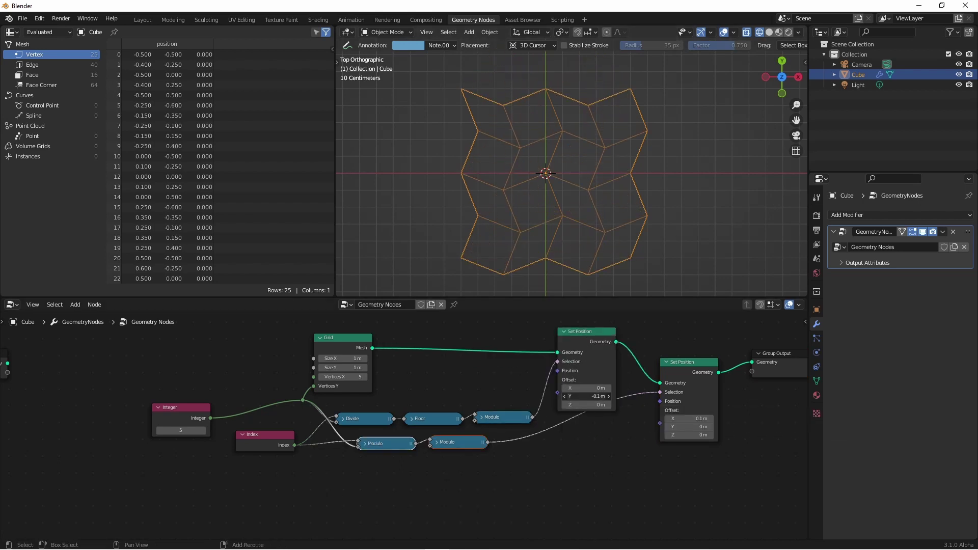
pyautogui.moveTo(683, 419); pyautogui.dragTo(703, 419)
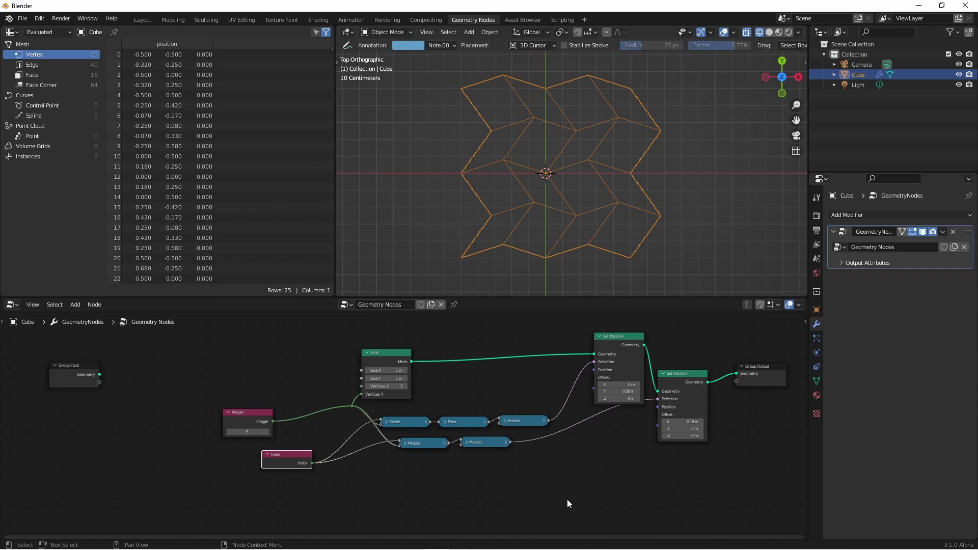
# - Collapse the Grid, Index and math nodes into a new node group
pyautogui.moveTo(565, 503); pyautogui.dragTo(318, 347)
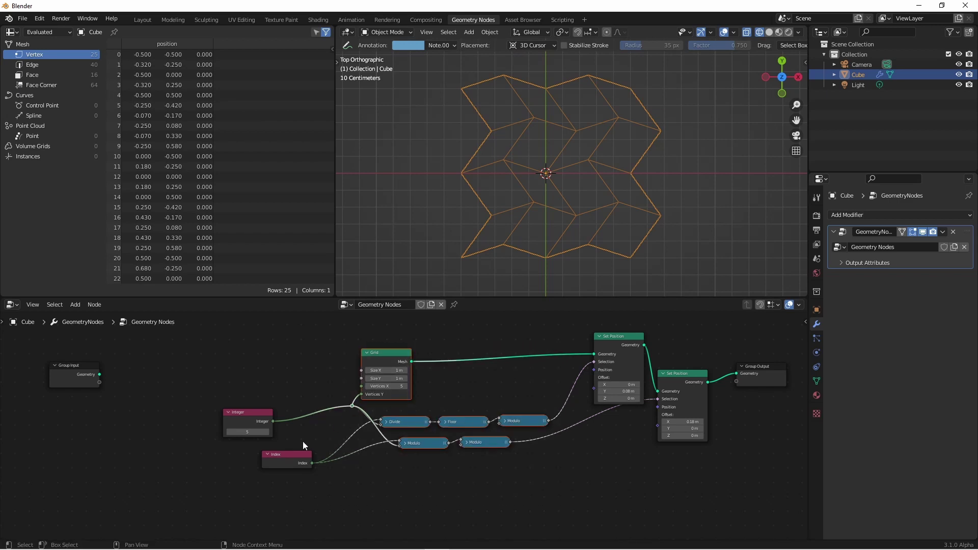
pyautogui.keyDown('shift'); pyautogui.click(289, 453); pyautogui.keyUp('shift')
pyautogui.moveTo(289, 453)
pyautogui.mouseDown()
pyautogui.moveTo(331, 437)
pyautogui.moveTo(294, 455)
pyautogui.mouseUp()
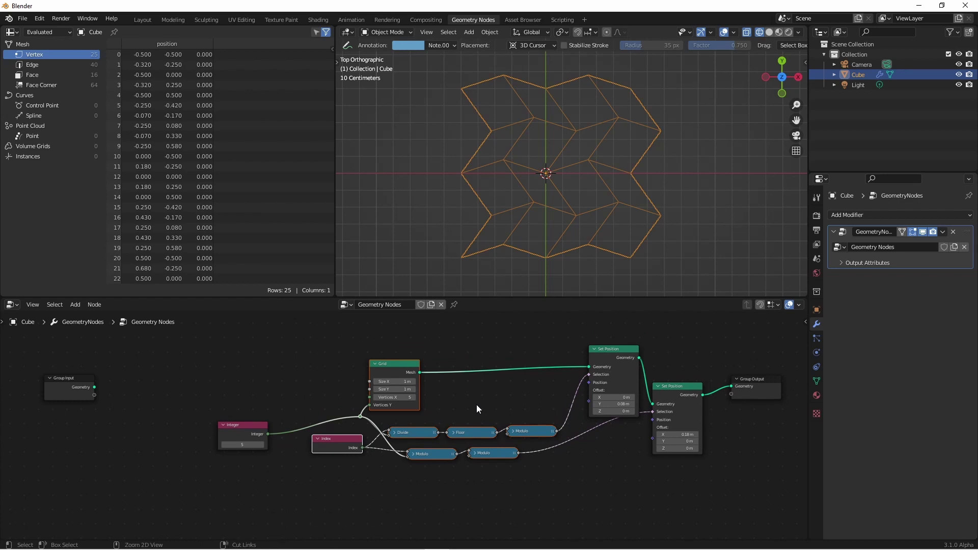
pyautogui.hotkey('ctrl', 'g')
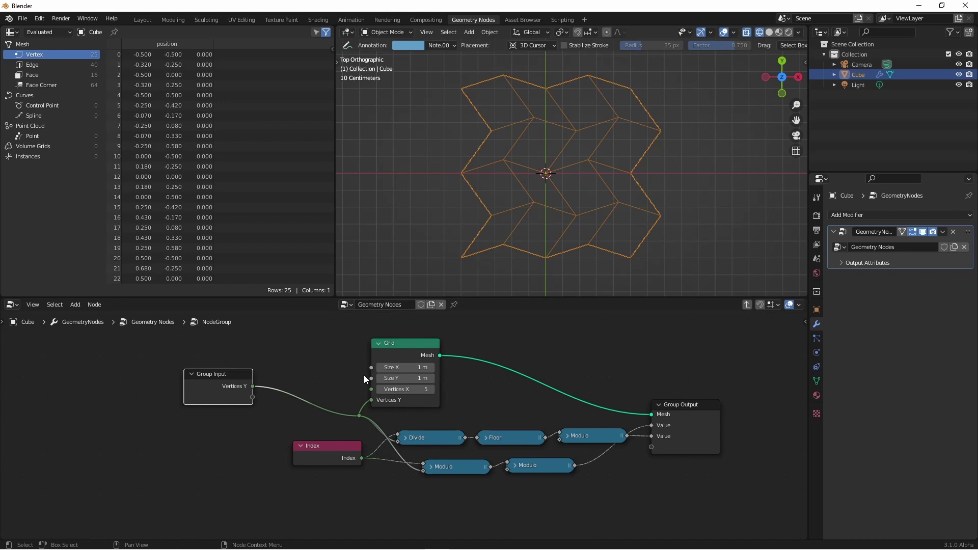
# - Expose the Grid's size and Vertices X as group inputs, moving Vertices Y to the end
pyautogui.moveTo(372, 367); pyautogui.dragTo(252, 407)
pyautogui.moveTo(372, 389); pyautogui.dragTo(252, 418)
pyautogui.press('n')
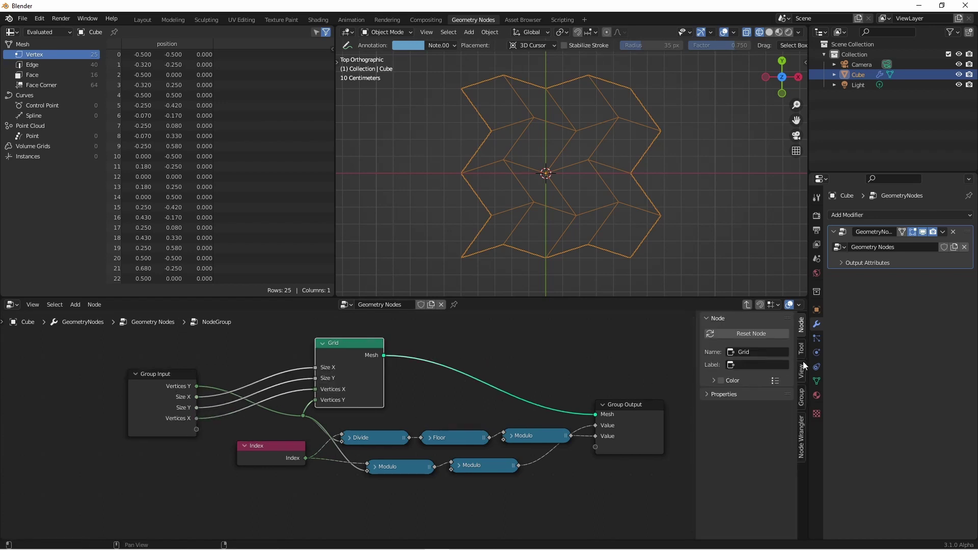
pyautogui.click(802, 393)
pyautogui.click(735, 337)
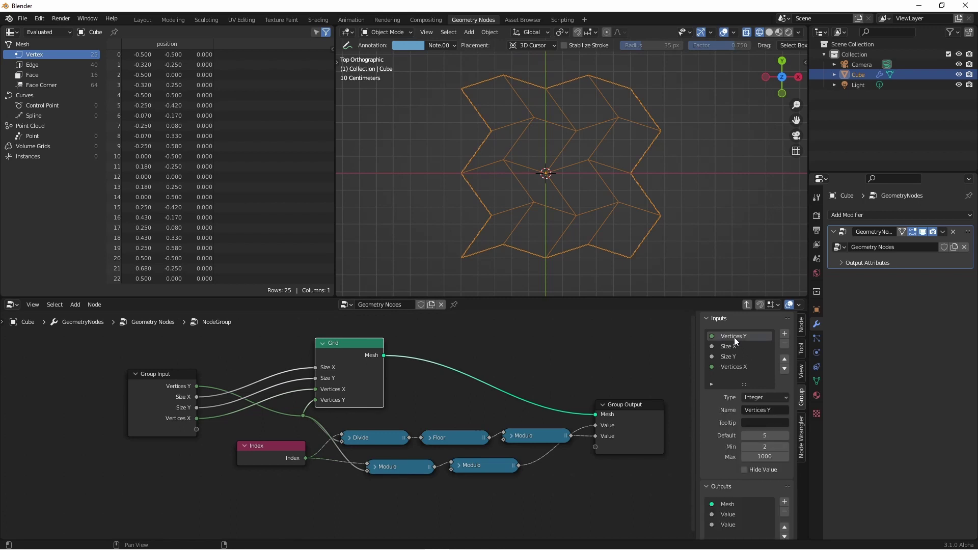
pyautogui.click(785, 369)
pyautogui.click(785, 369)
pyautogui.click(785, 369)
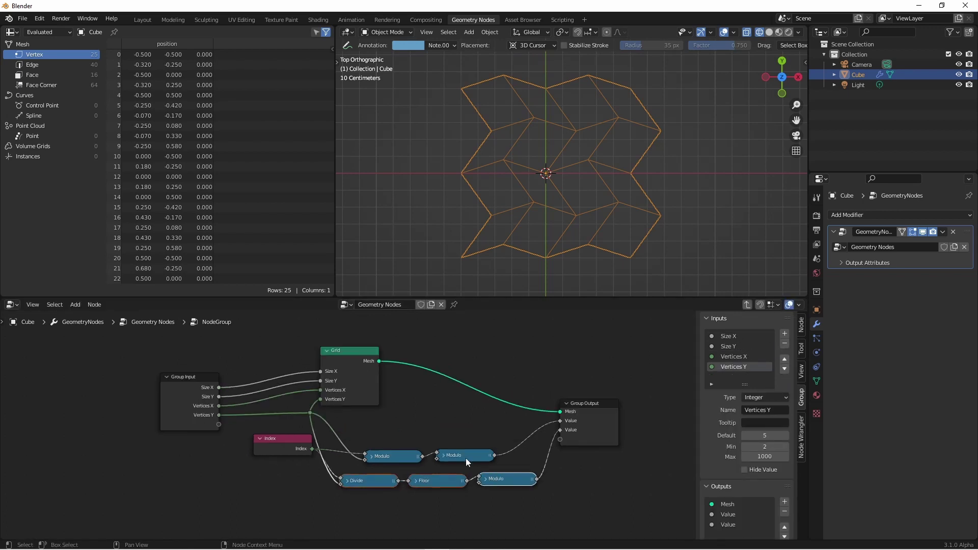
# - Tidy the group's nodes and rename the outputs 'Column Selection' and 'Row Selection'
pyautogui.moveTo(466, 457); pyautogui.dragTo(453, 429)
pyautogui.moveTo(384, 446); pyautogui.dragTo(361, 461)
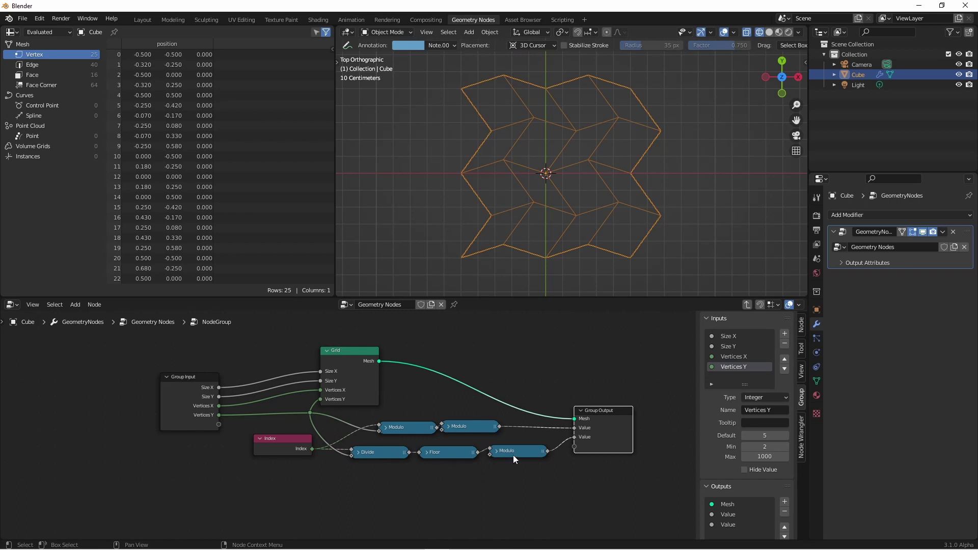
pyautogui.scroll(-1, 753, 485)
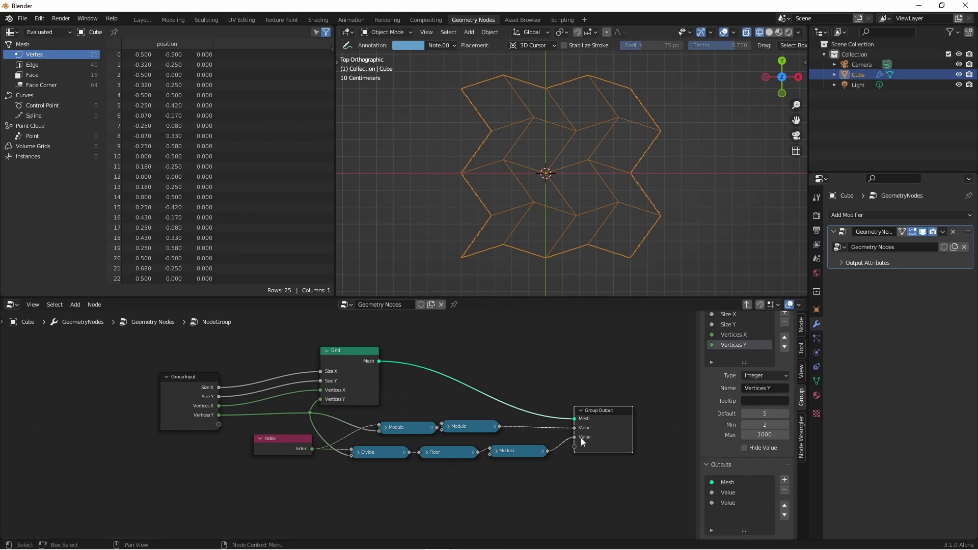
pyautogui.doubleClick(726, 504)
pyautogui.write('Column Selection')
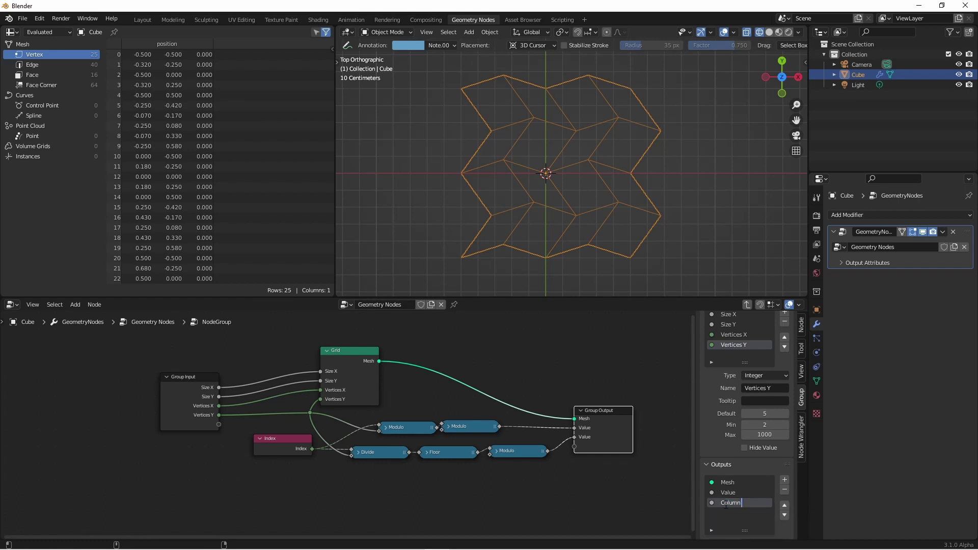
pyautogui.press('Return')
pyautogui.click(729, 494)
pyautogui.doubleClick(729, 493)
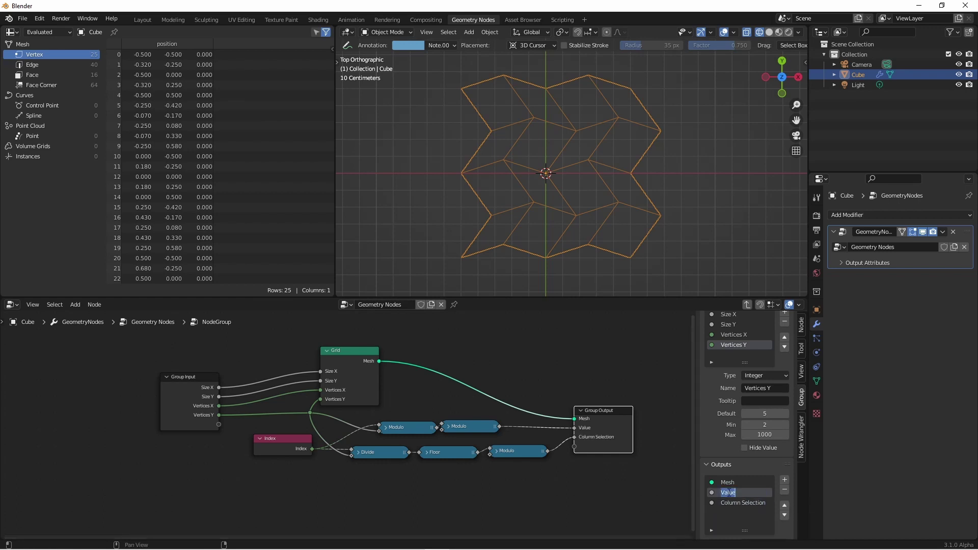
pyautogui.write('Row Selection')
pyautogui.press('Return')
pyautogui.click(734, 335)
# - Exit the group, rename it 'Grid+' and protect it with a fake user
pyautogui.press('Tab')
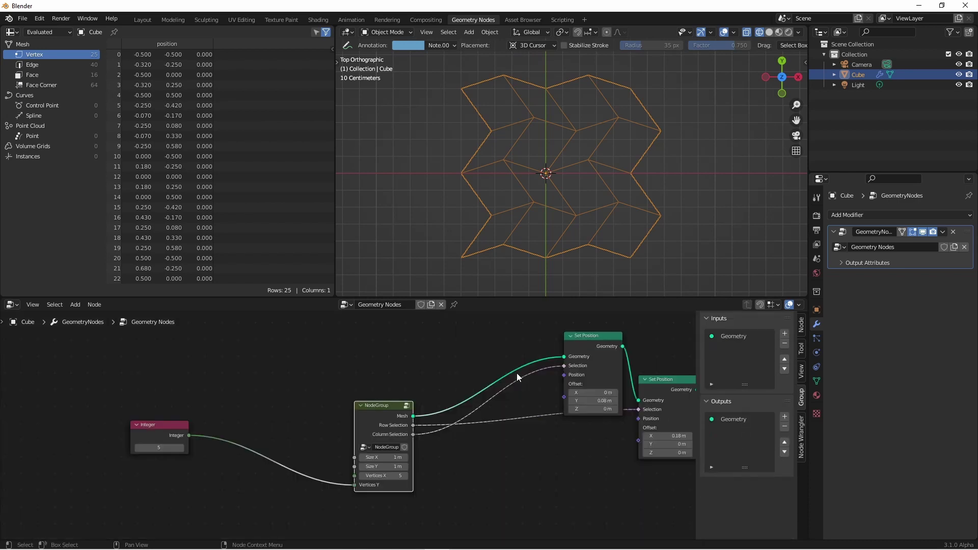
pyautogui.doubleClick(386, 447)
pyautogui.write('Grid+')
pyautogui.press('Return')
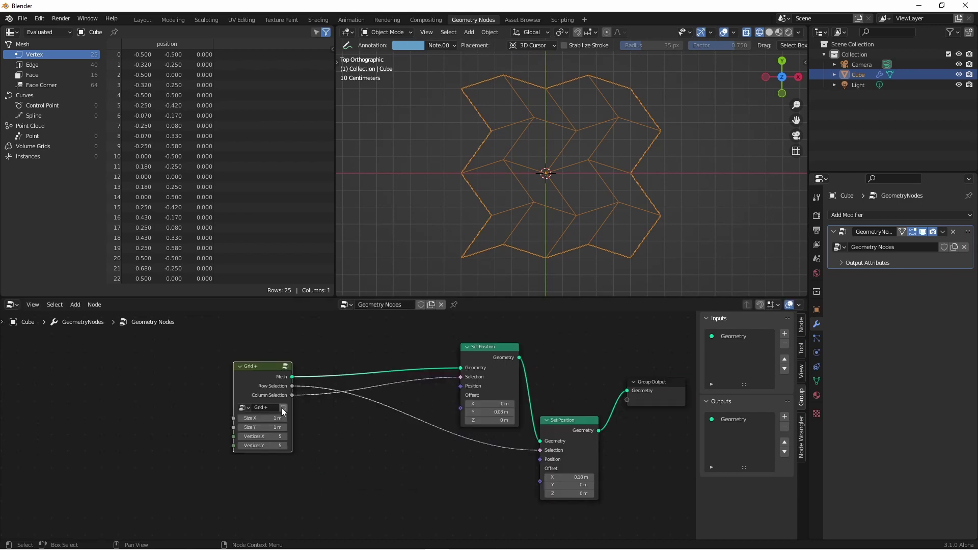
pyautogui.click(284, 408)
# - Raise the Grid + vertex counts to 13×12 and add Instance on Points after Set Position
pyautogui.click(285, 446)
pyautogui.click(285, 447)
pyautogui.click(284, 447)
pyautogui.click(285, 446)
pyautogui.click(285, 446)
pyautogui.click(285, 446)
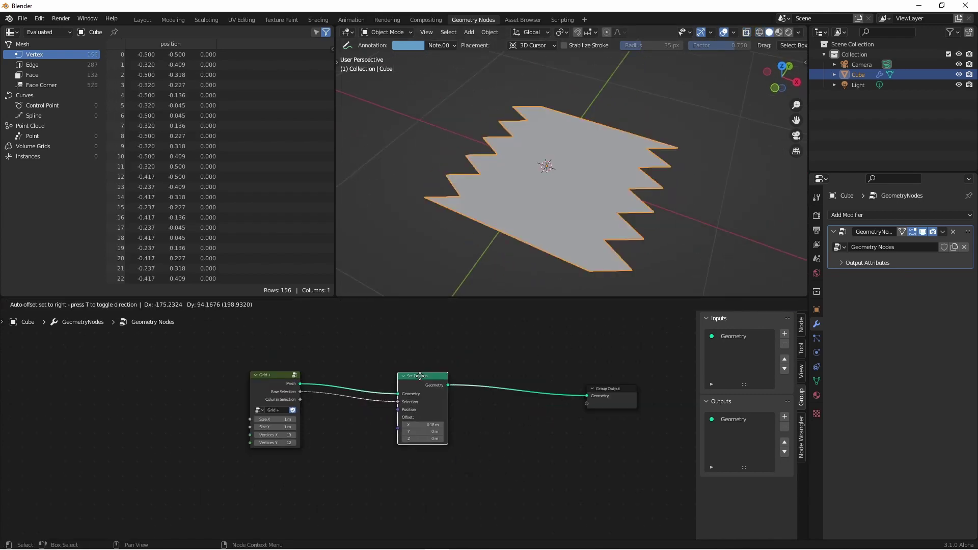
pyautogui.hotkey('shift', 'a')
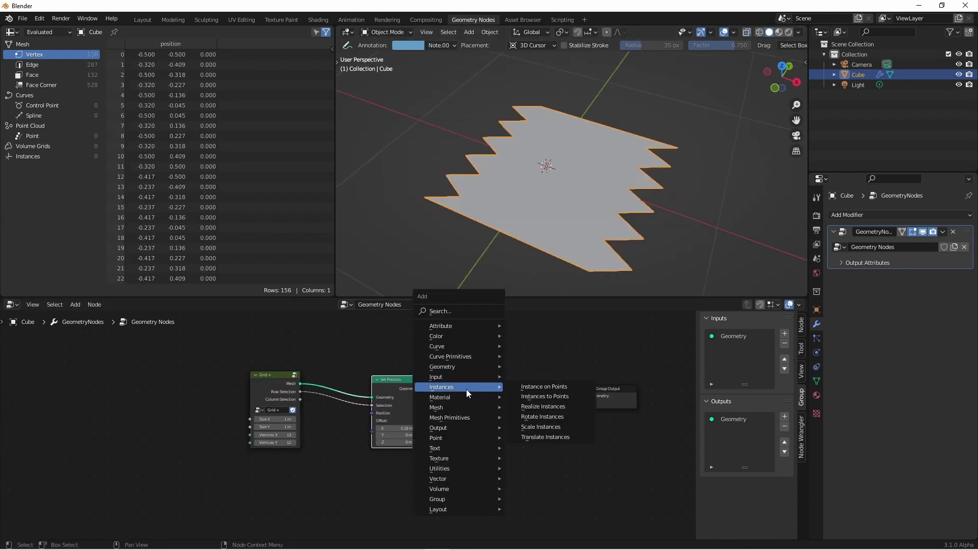
pyautogui.click(545, 368)
pyautogui.click(470, 359)
# - Instance 0.08 m cubes, then set Size Y to 0.9 m and the X offset to 0.04 m
pyautogui.hotkey('shift', 'a')
pyautogui.moveTo(559, 408)
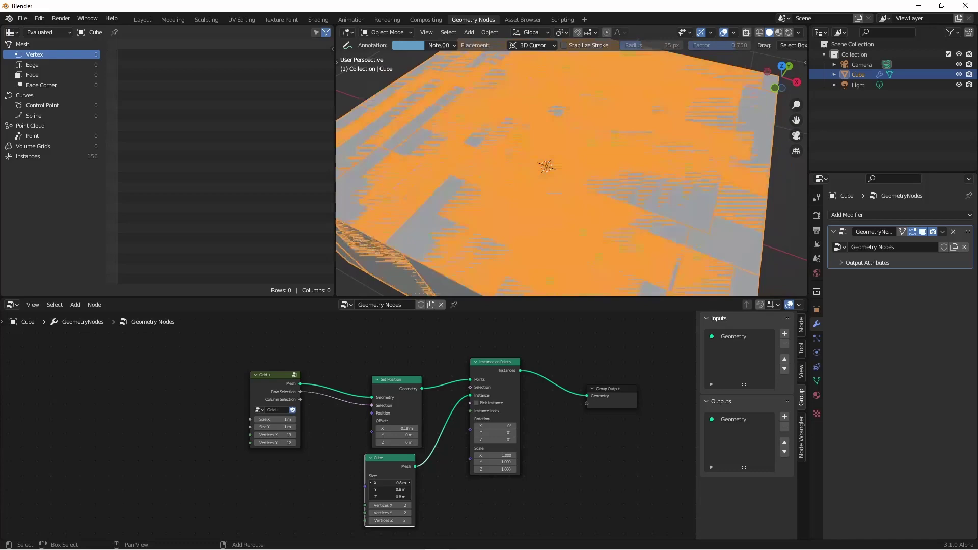
pyautogui.hotkey('ctrl', 'z')
pyautogui.press('KP_7')
pyautogui.scroll(3, 347, 419)
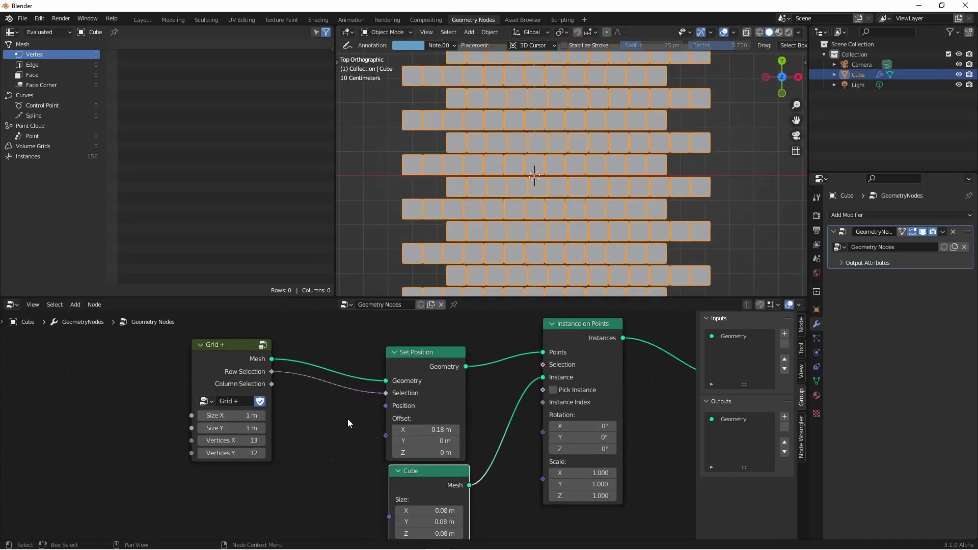
pyautogui.moveTo(244, 428); pyautogui.dragTo(232, 428)
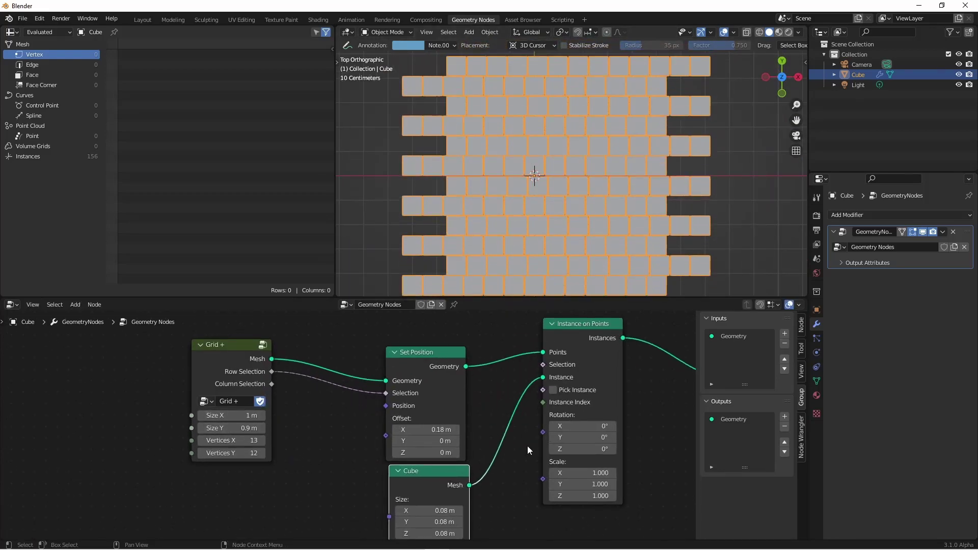
pyautogui.moveTo(438, 429); pyautogui.dragTo(410, 429)
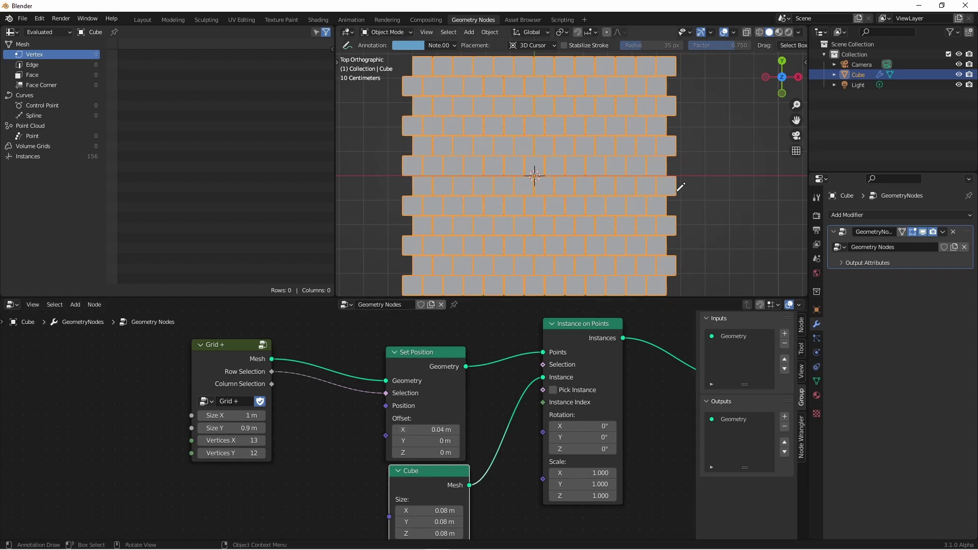